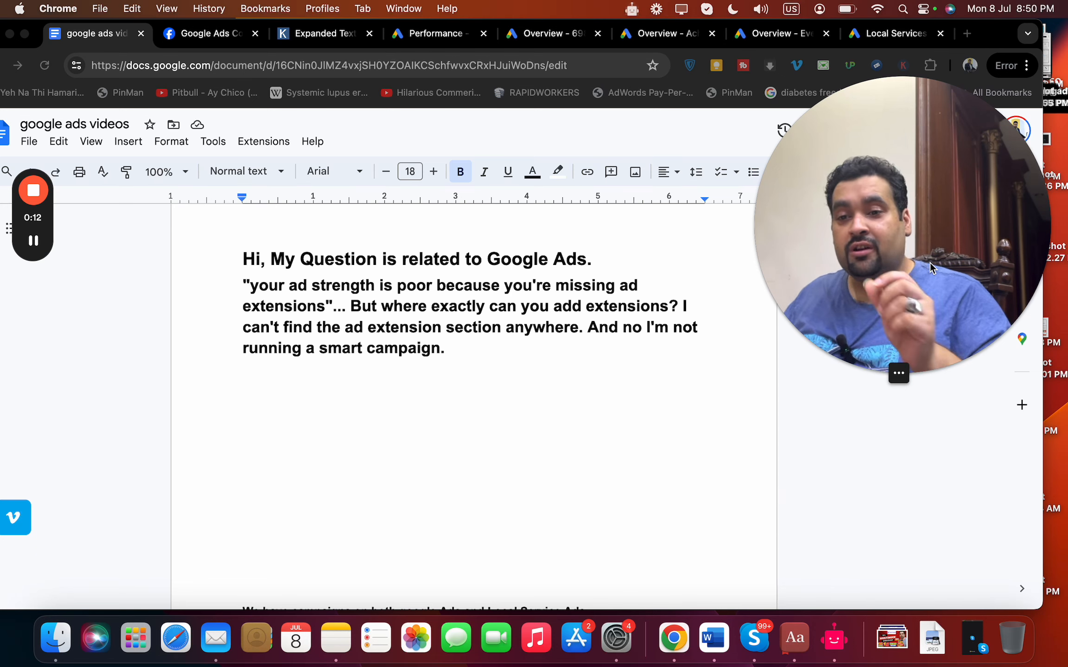
Switch from the question document to the first Google Ads account's overview and open its Ads page under Campaigns.
left_click(541, 366)
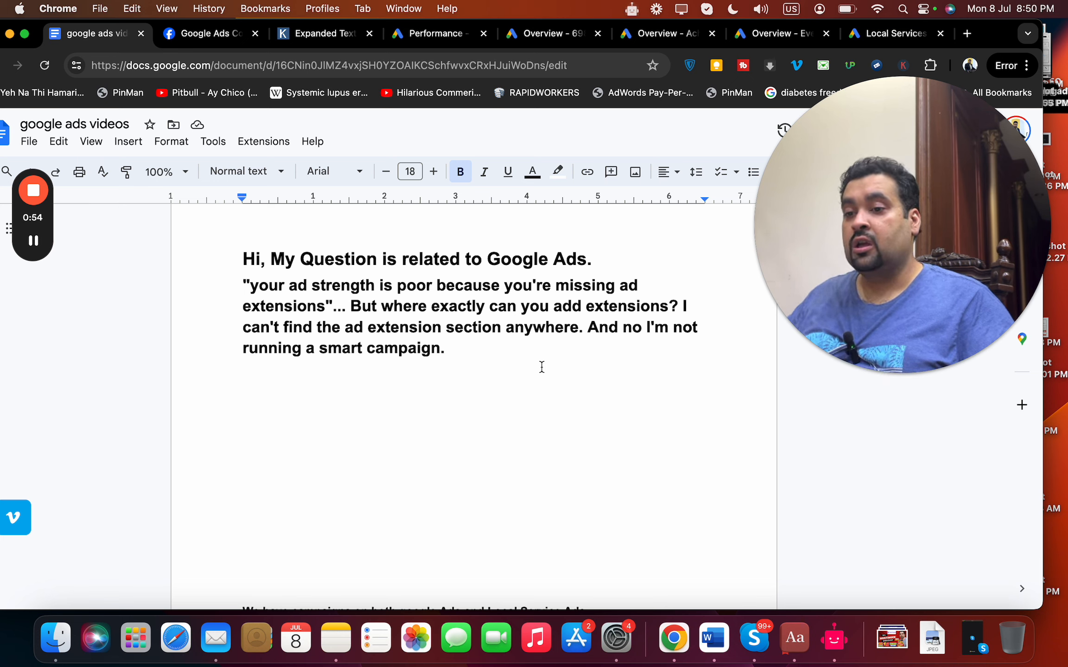
left_click(487, 355)
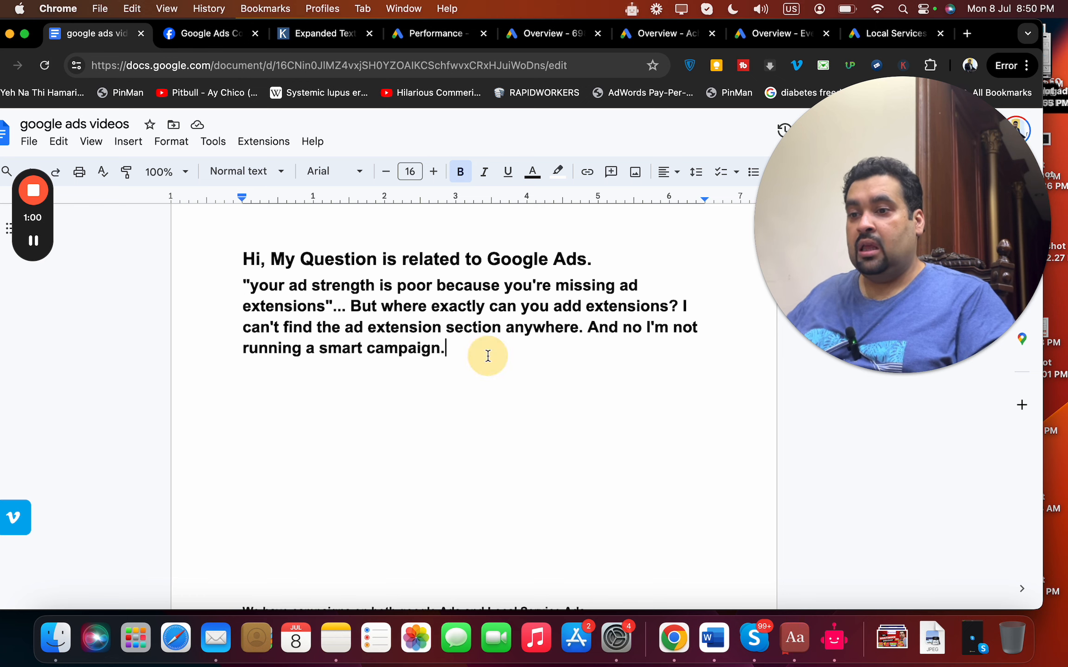
left_click(542, 40)
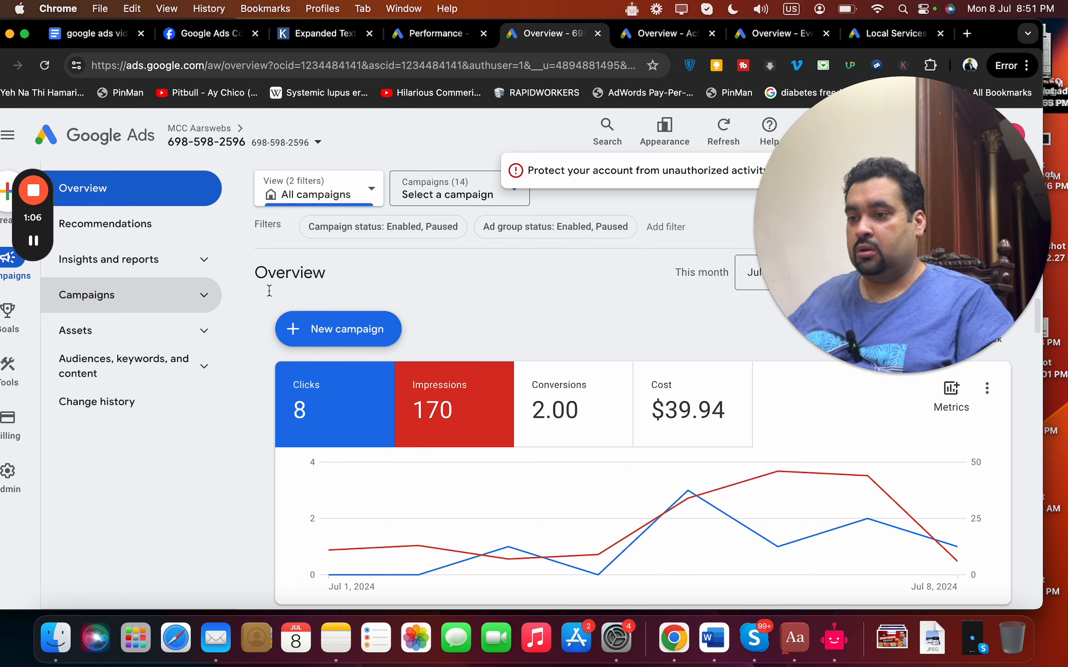
left_click(204, 296)
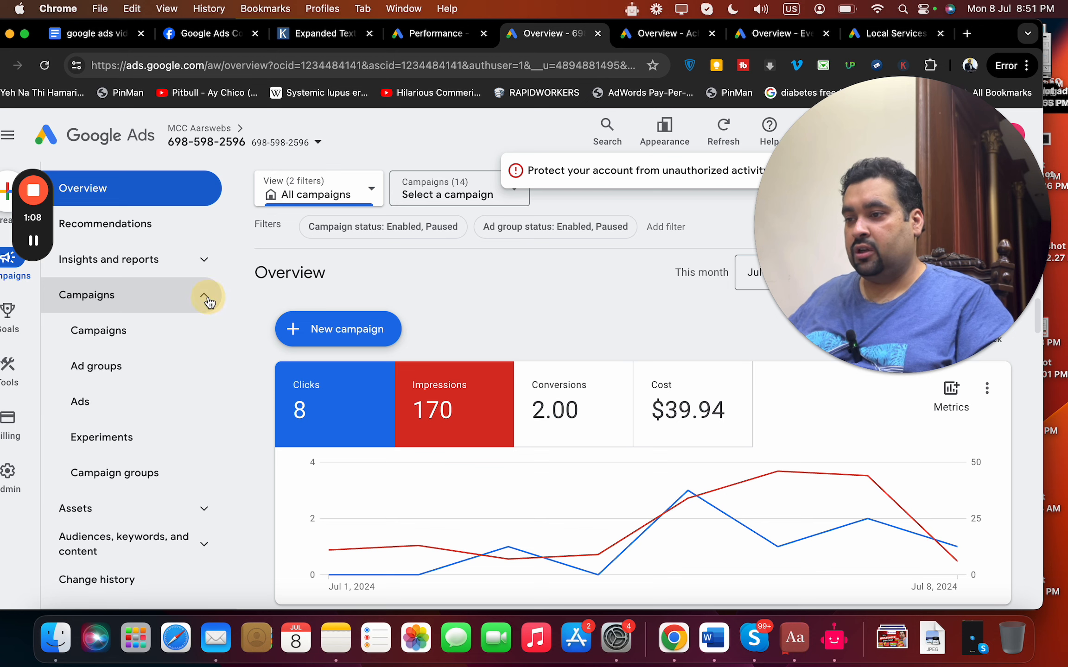
left_click(97, 402)
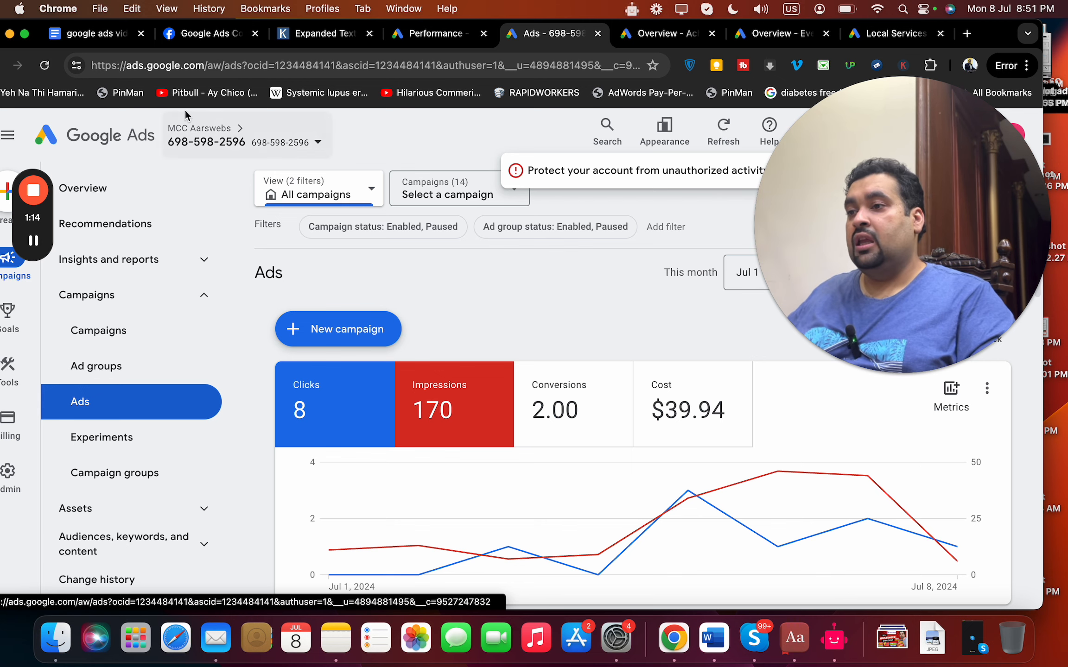
Reread the ad extensions question in the document and reload the Google Ads account's Ads page.
left_click(93, 34)
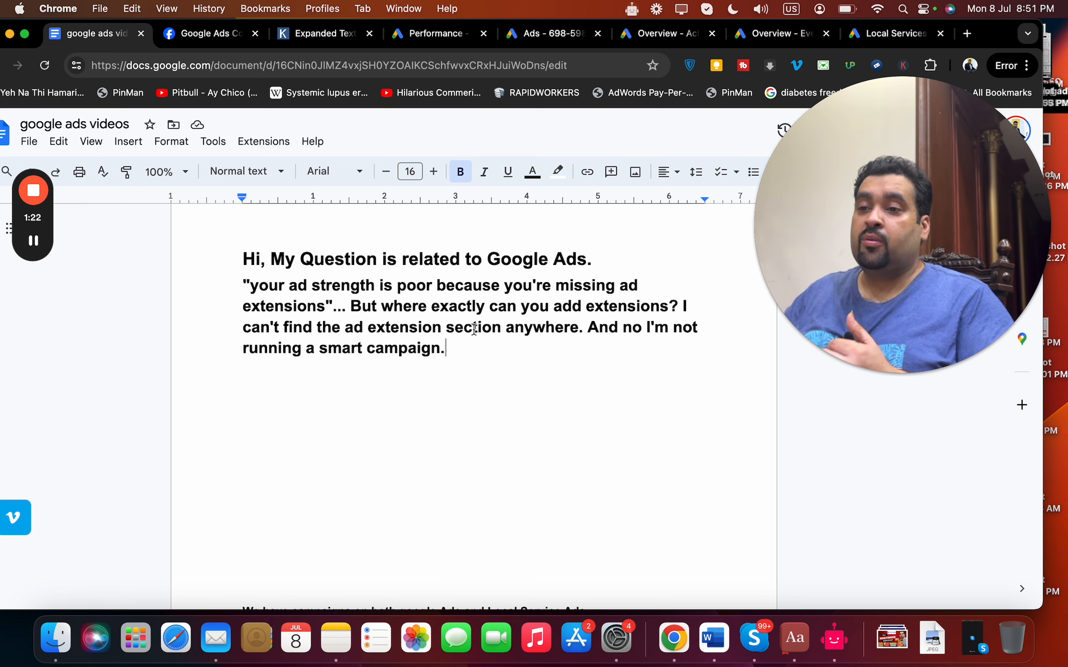
left_click(569, 40)
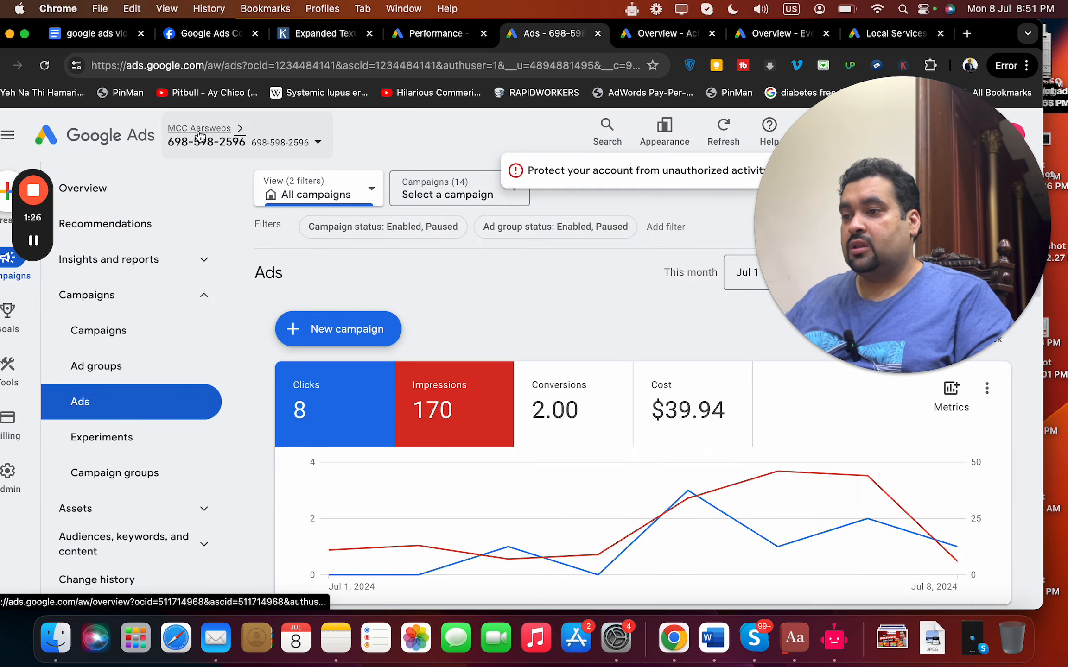
left_click(216, 62)
key("Return")
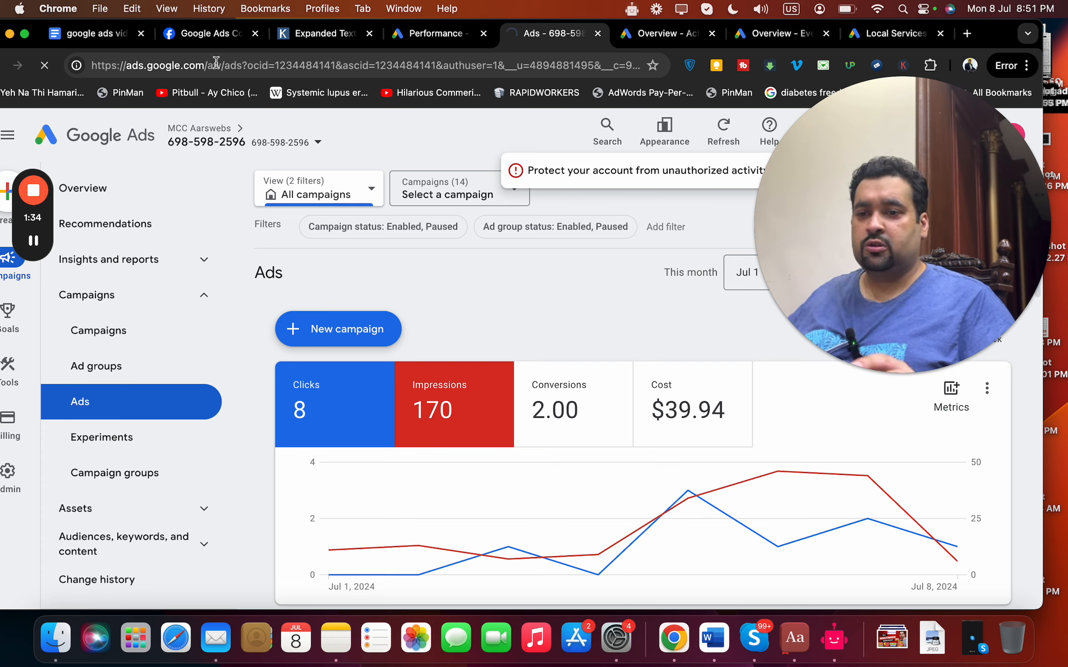
Switch to the Achilles Heel account, open its Ads page and check whether the reloaded account page is ready.
left_click(640, 47)
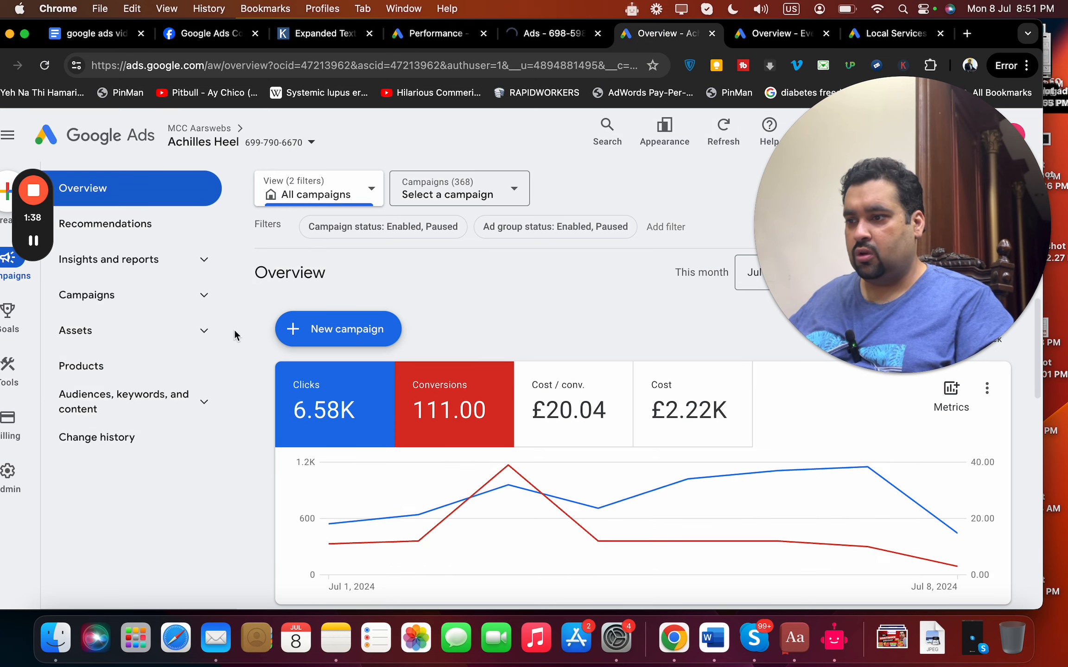
left_click(203, 299)
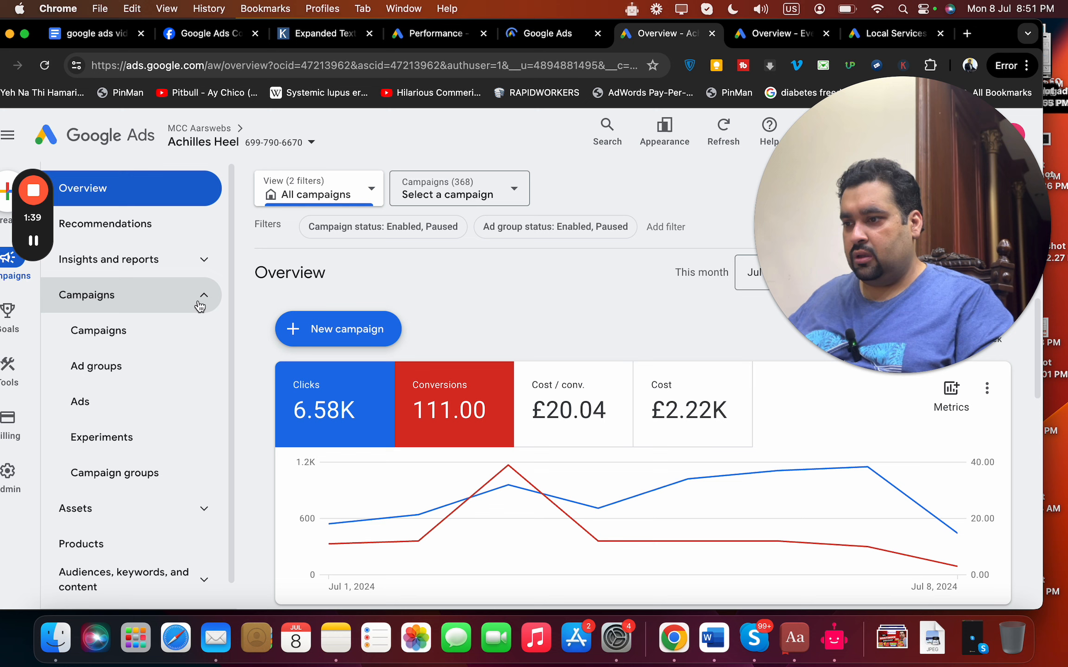
left_click(81, 403)
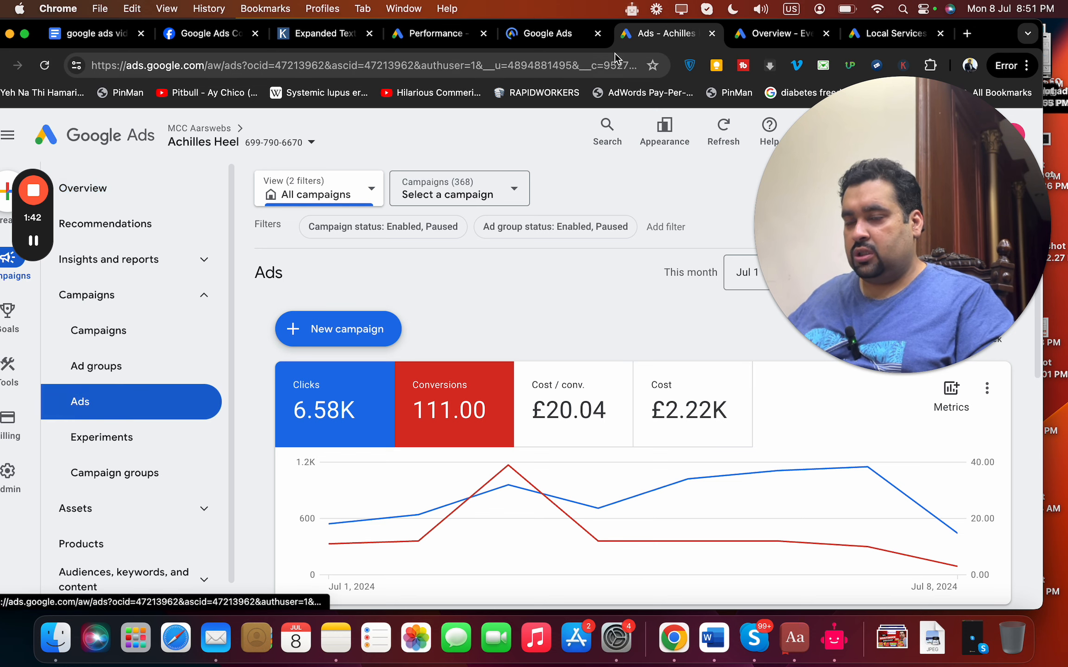
left_click(557, 40)
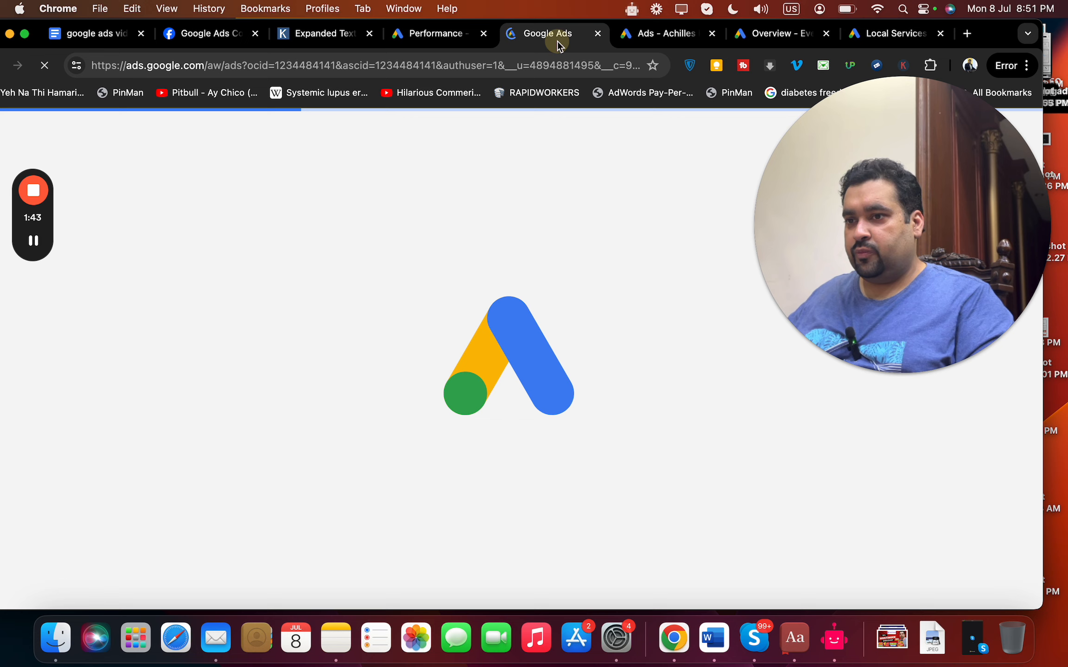
Switch to the EveryDate.app account, compare its Campaigns options with those of Achilles Heel, and open its Campaigns page.
left_click(760, 37)
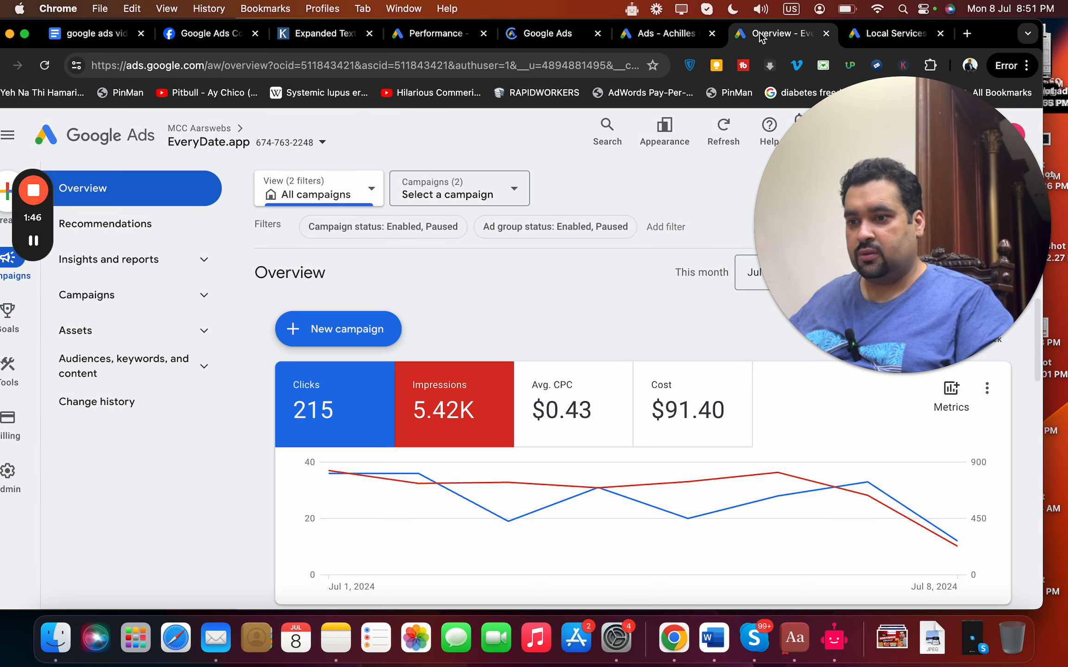
left_click(204, 297)
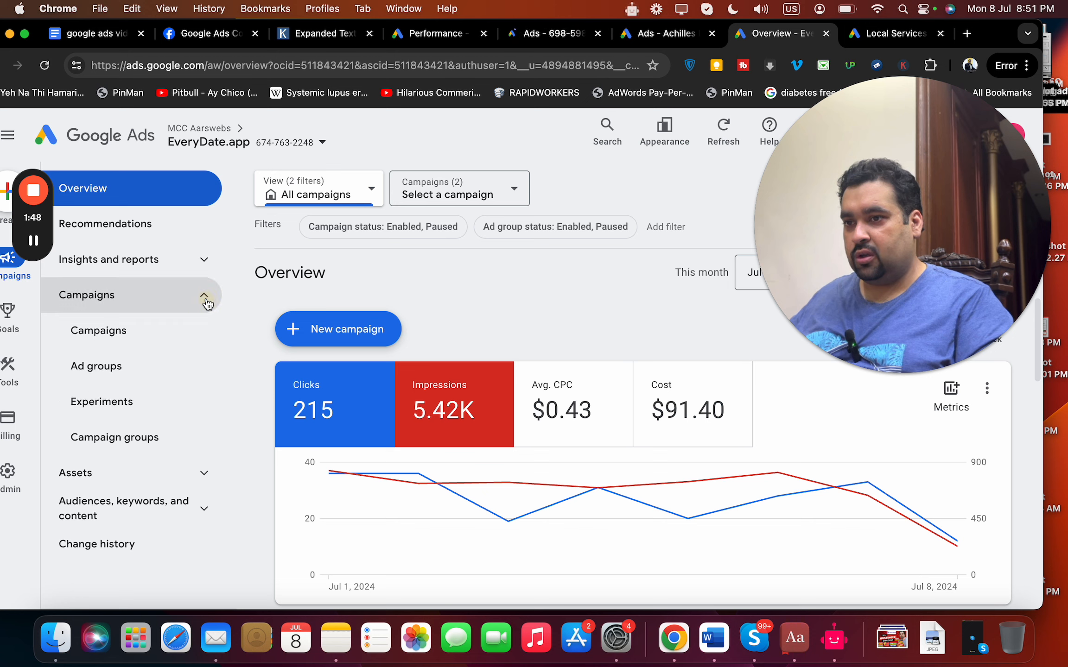
left_click(656, 44)
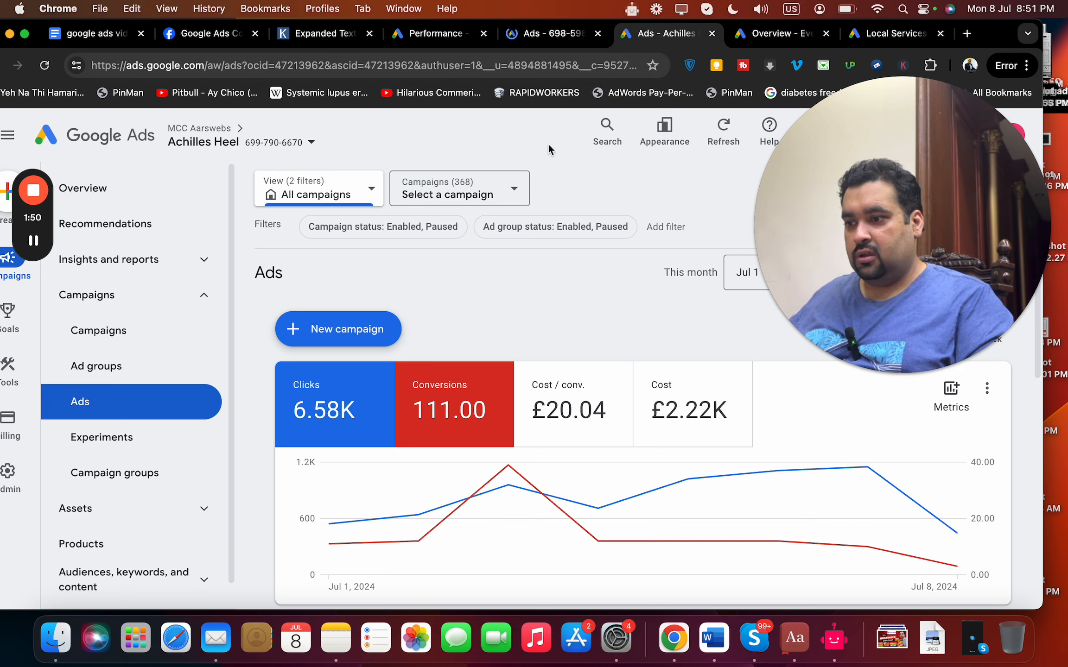
left_click(766, 40)
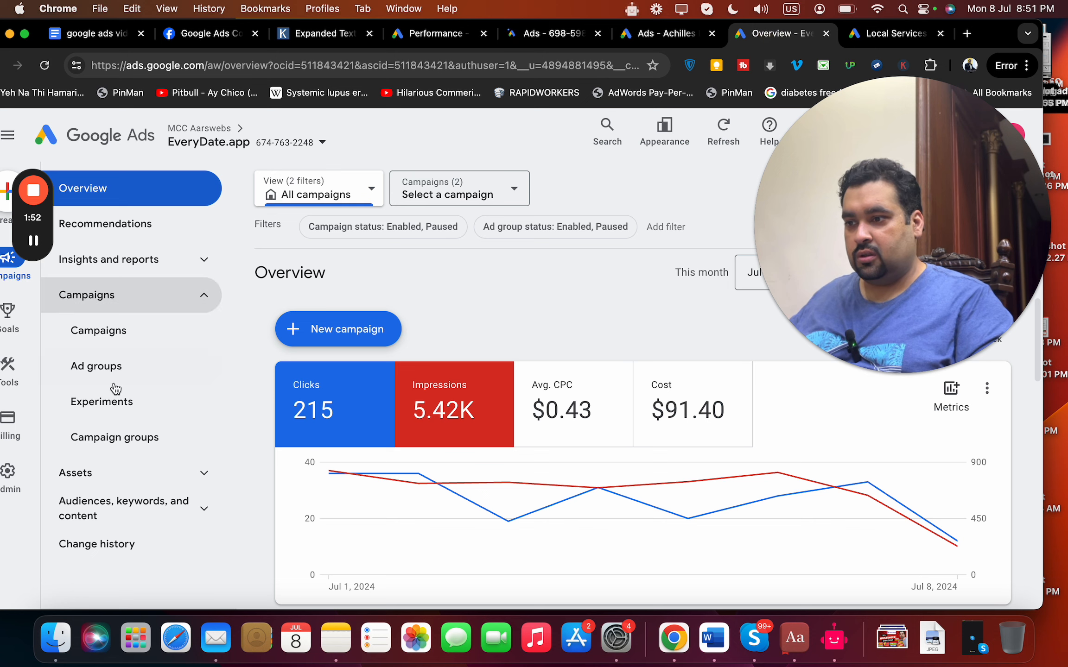
left_click(110, 345)
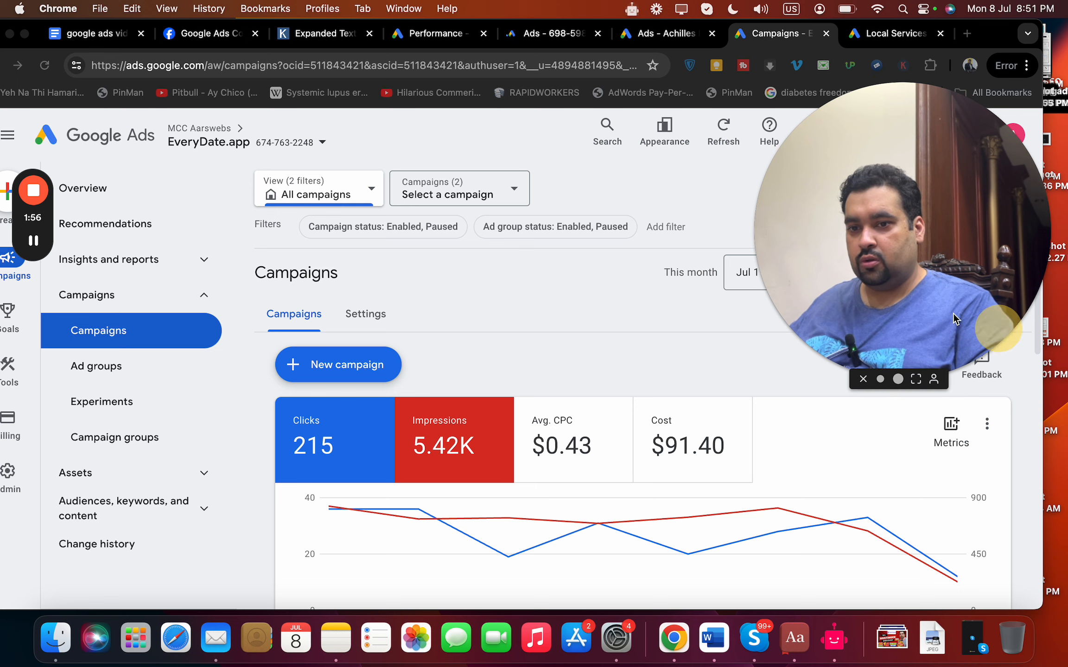
left_click_drag(916, 269, 821, 220)
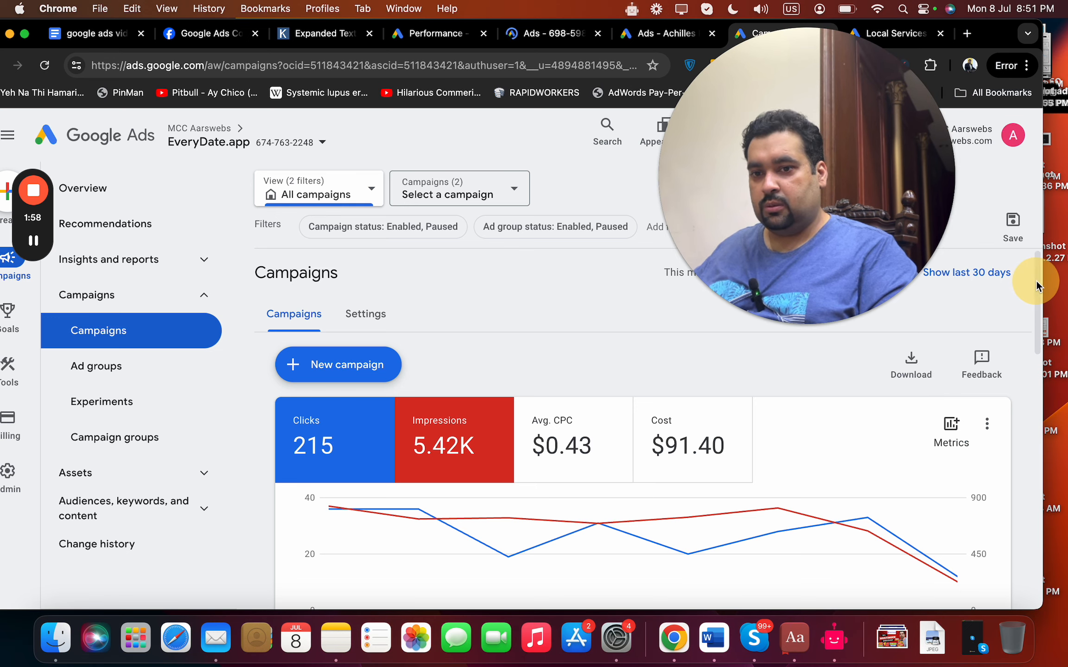
mouse_move(1037, 299)
left_mouse_down()
mouse_move(1021, 448)
mouse_move(1037, 361)
mouse_move(1030, 281)
left_mouse_up()
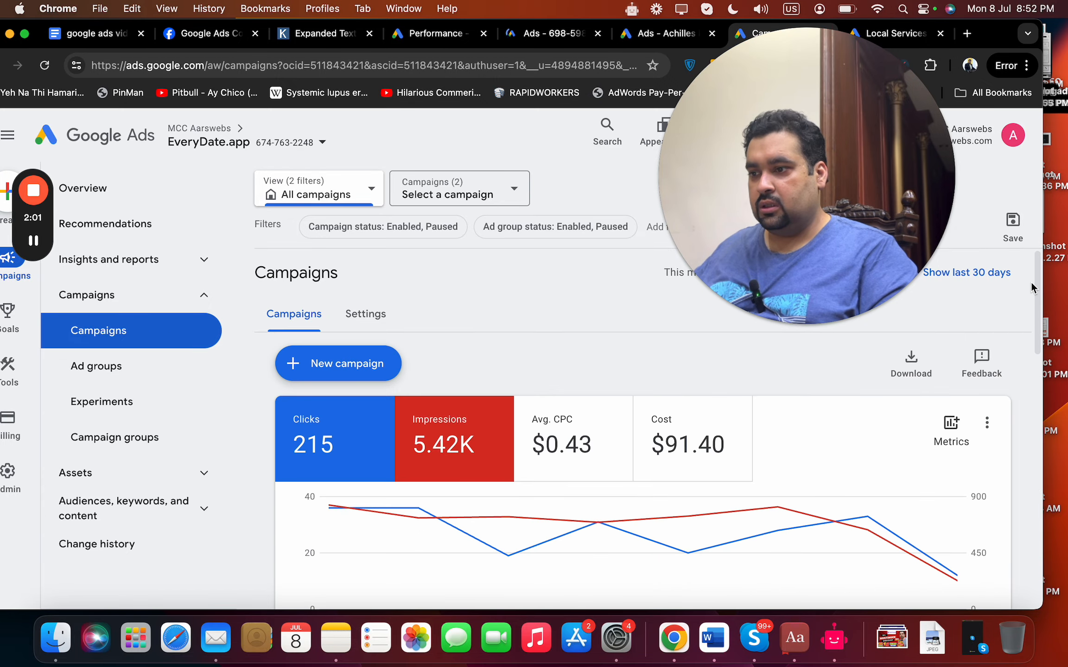
Return to the Achilles Heel account's Campaigns page and open All assets from the search ad preview card.
left_click(650, 36)
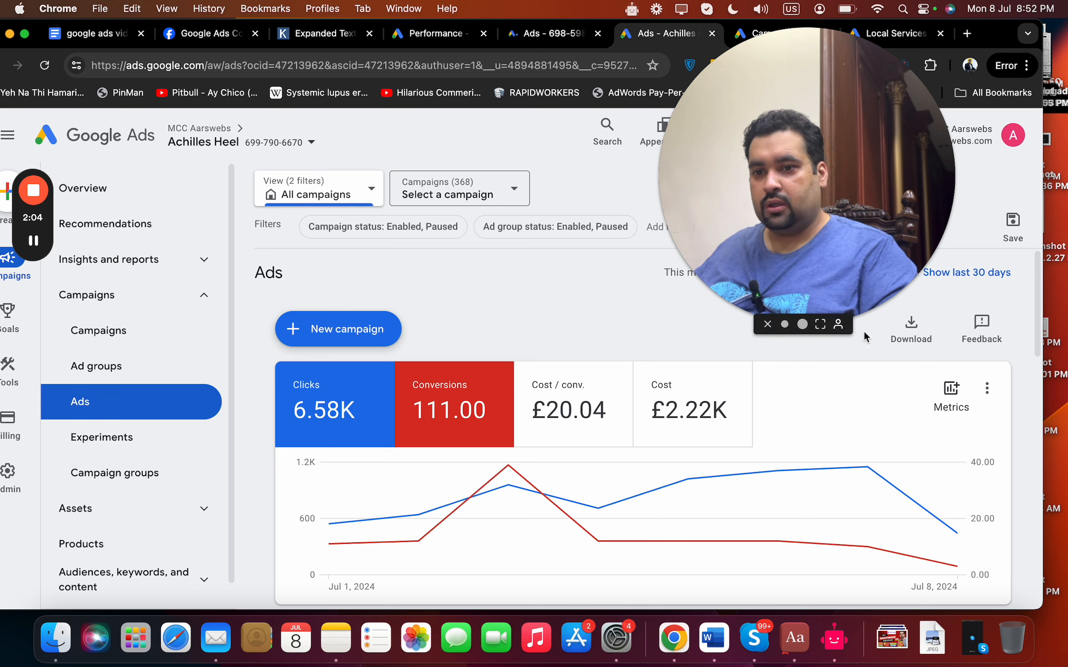
left_click_drag(1038, 347, 1019, 453)
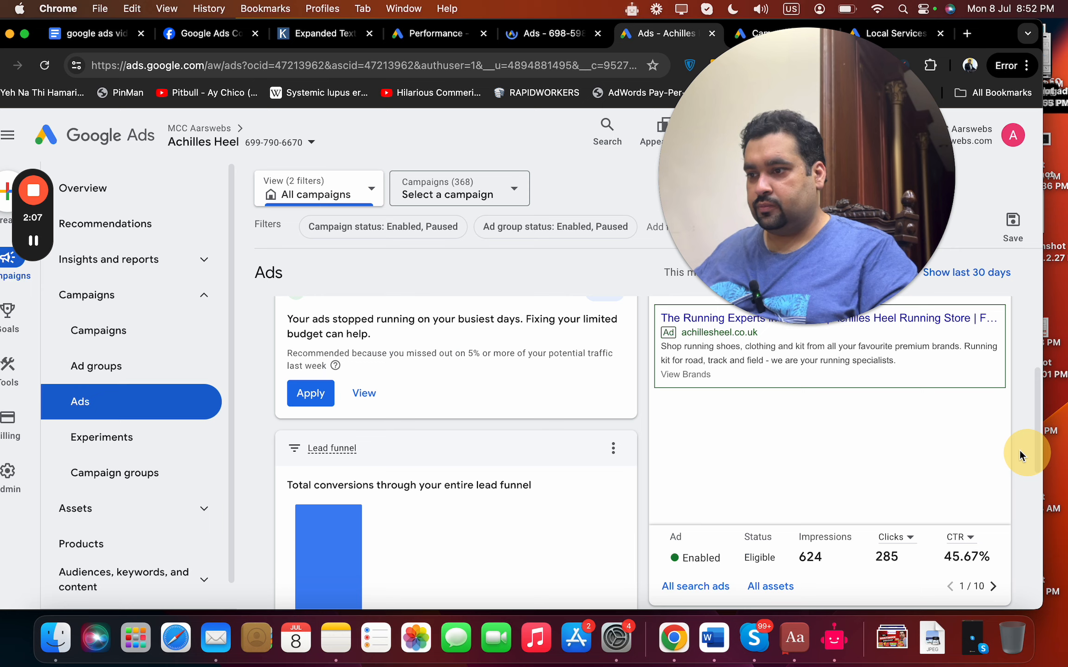
left_click(90, 332)
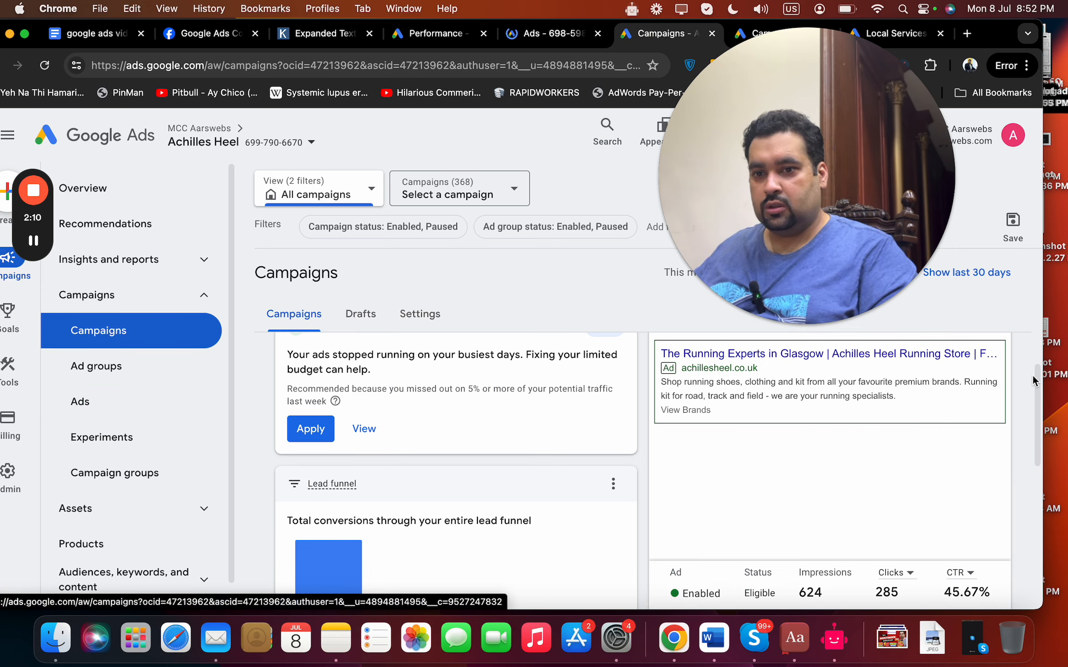
left_click_drag(1040, 392, 1029, 426)
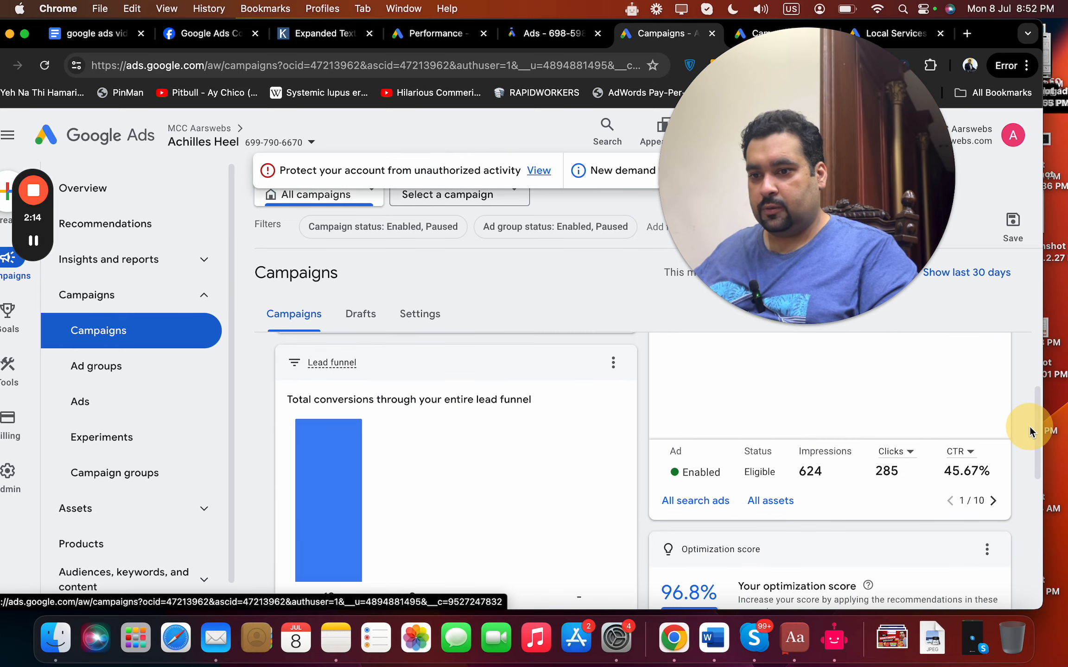
left_click(780, 500)
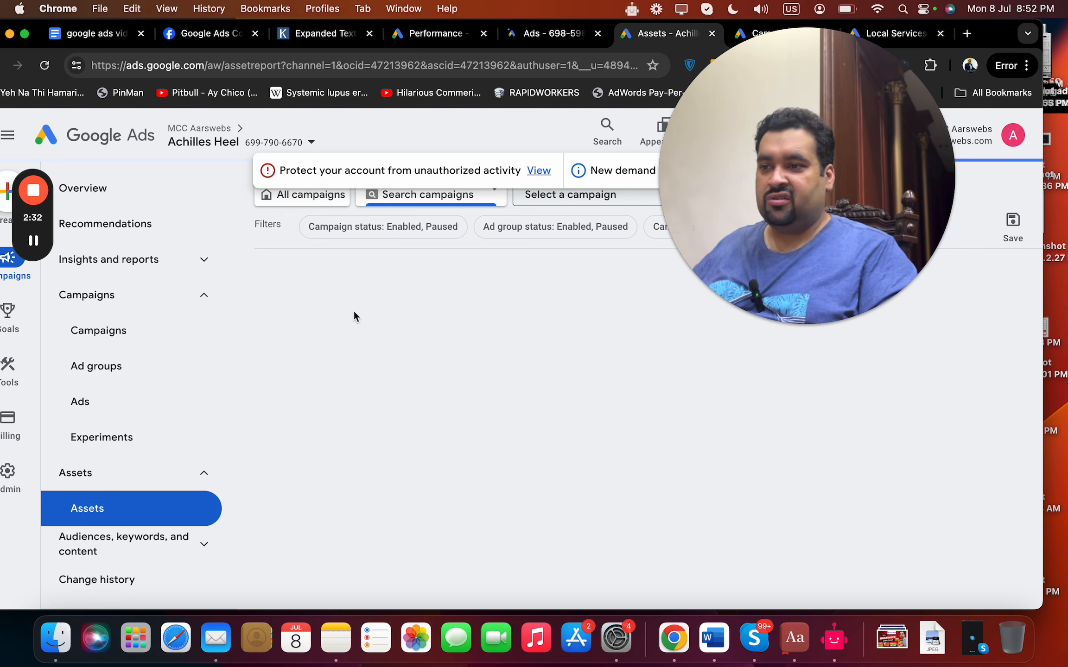
In Karooya's expanded text ad preview tool, turn off sitelink extensions, location extensions and the advertiser rating, and add a price extension.
left_click(309, 37)
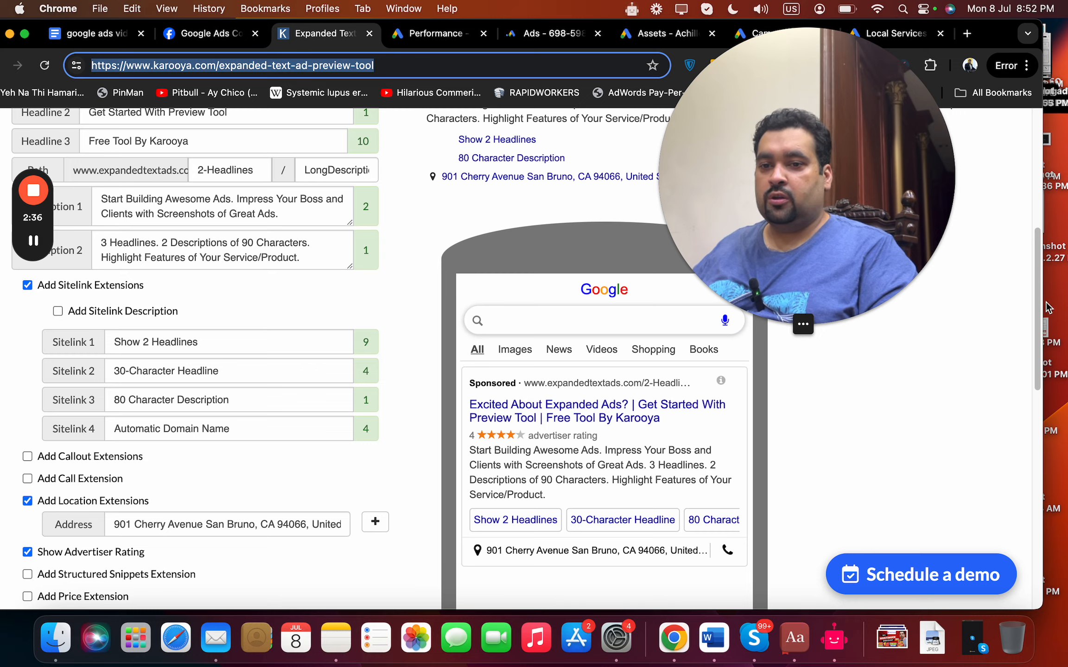
mouse_move(1038, 305)
left_mouse_down()
mouse_move(1040, 239)
mouse_move(1031, 291)
left_mouse_up()
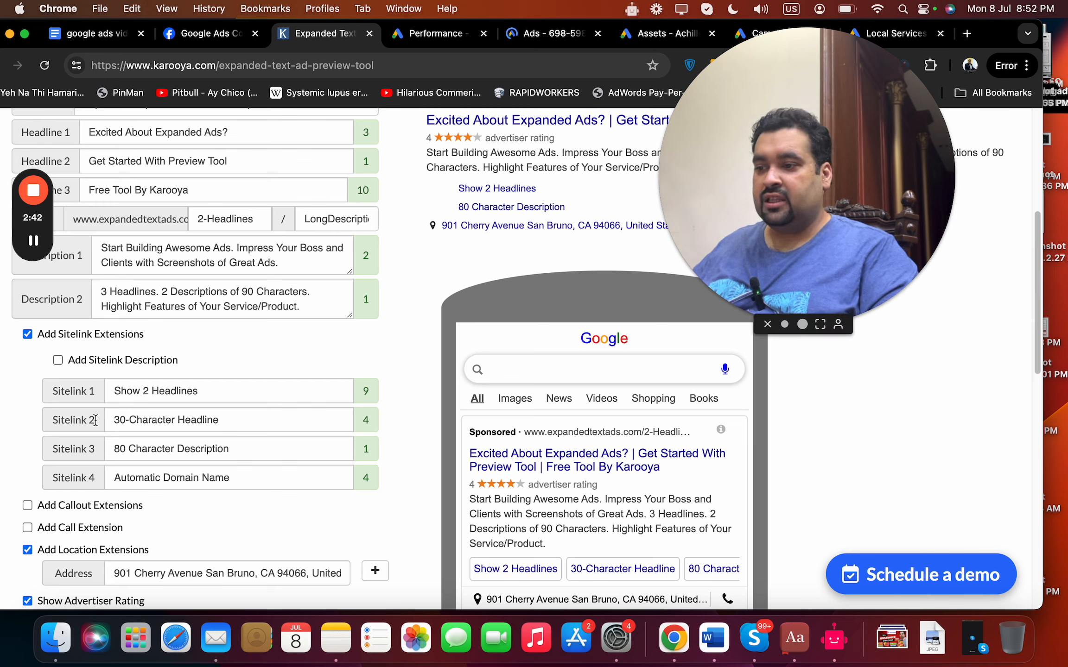
left_click_drag(1036, 370, 1037, 382)
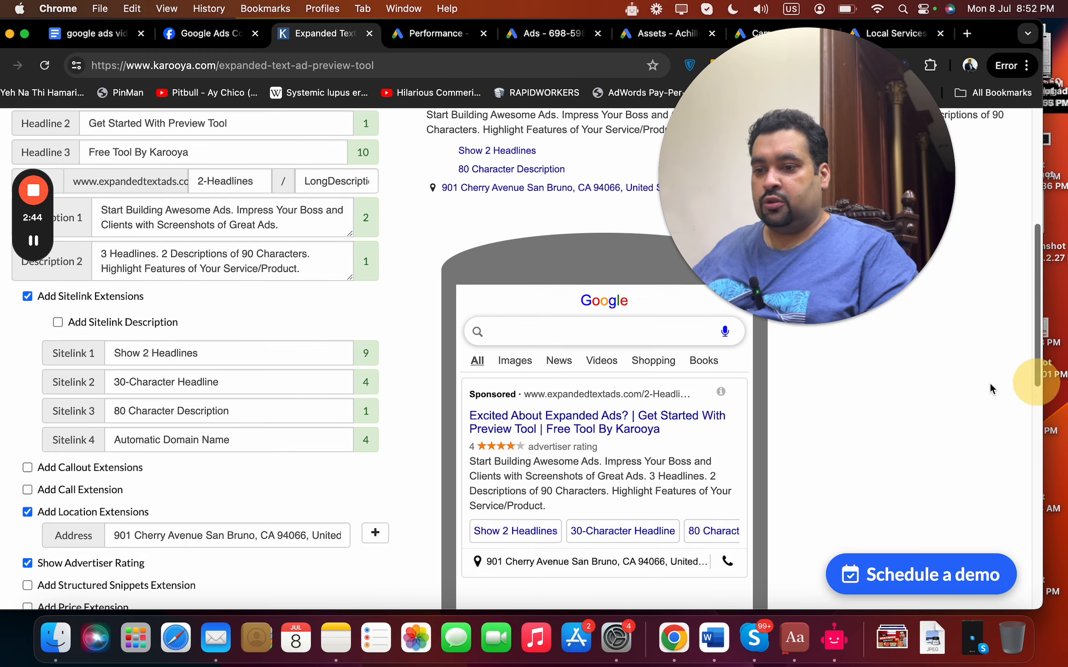
left_click(27, 296)
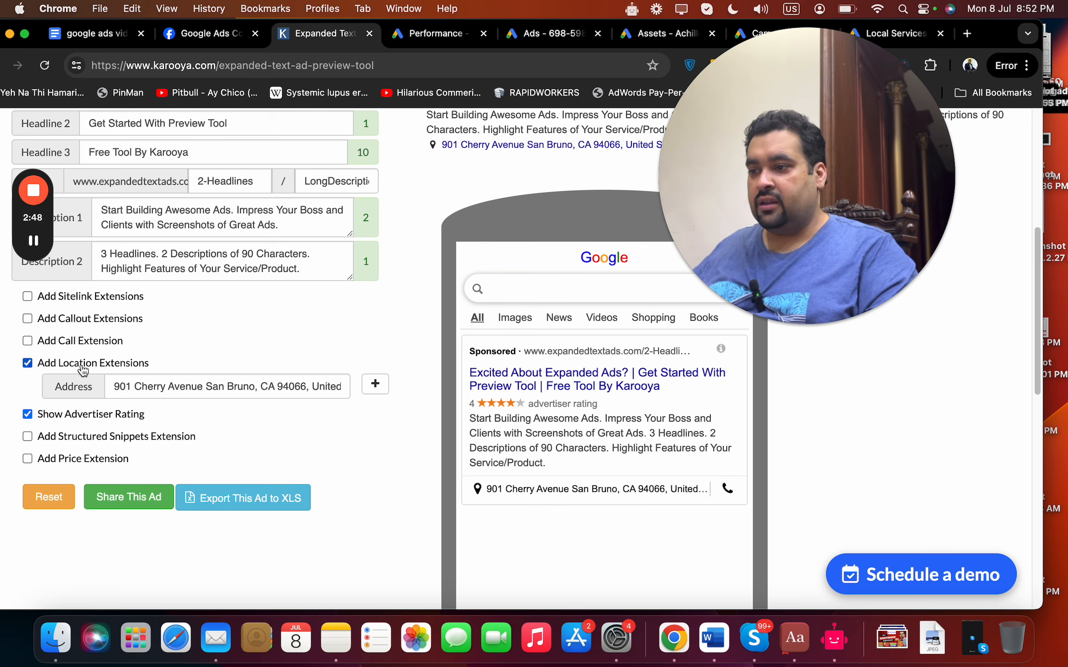
left_click(27, 364)
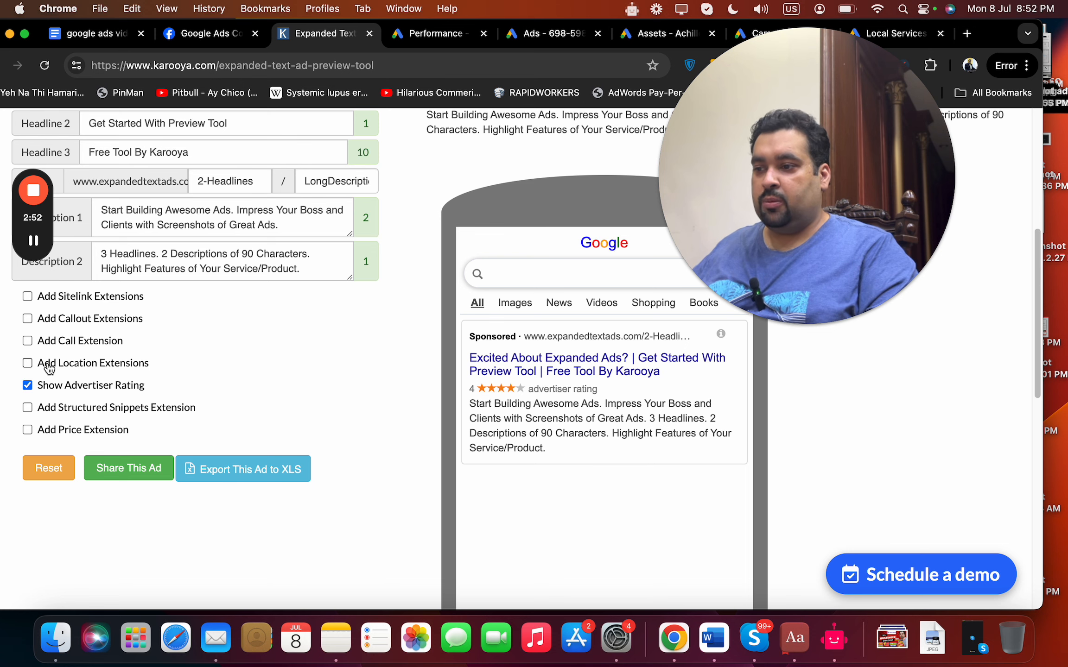
left_click(28, 364)
left_click(28, 364)
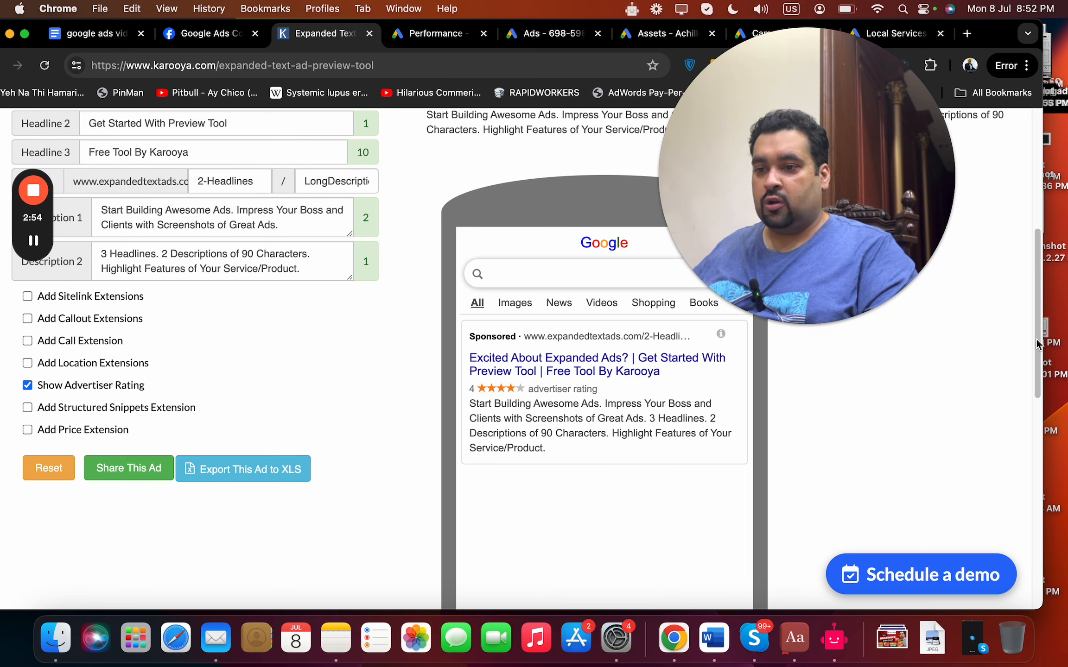
left_click(24, 387)
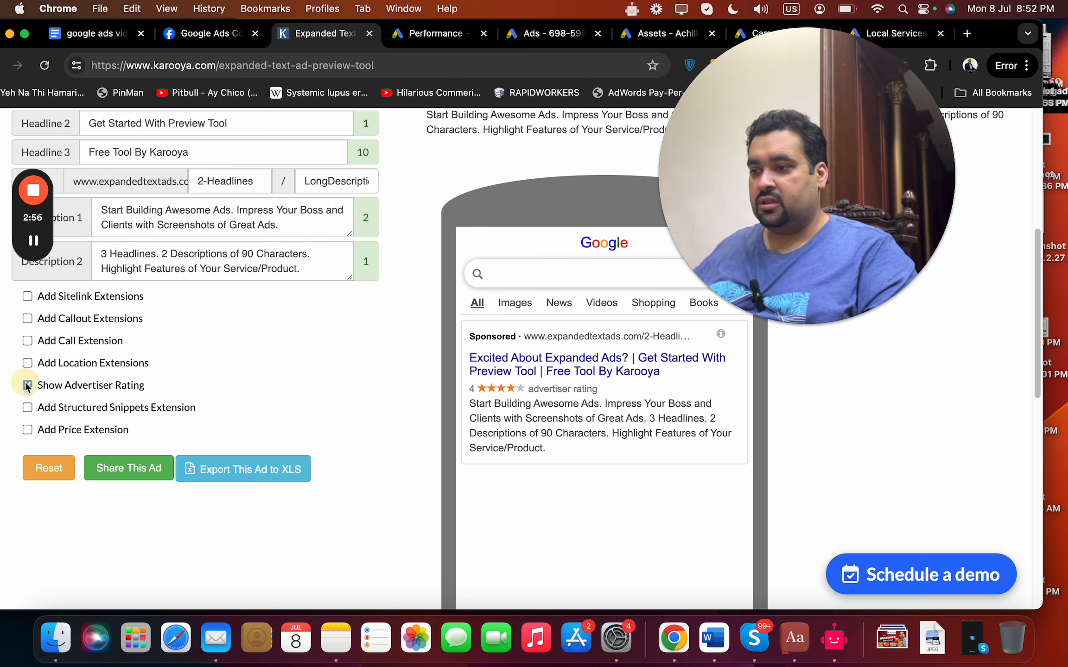
left_click(27, 430)
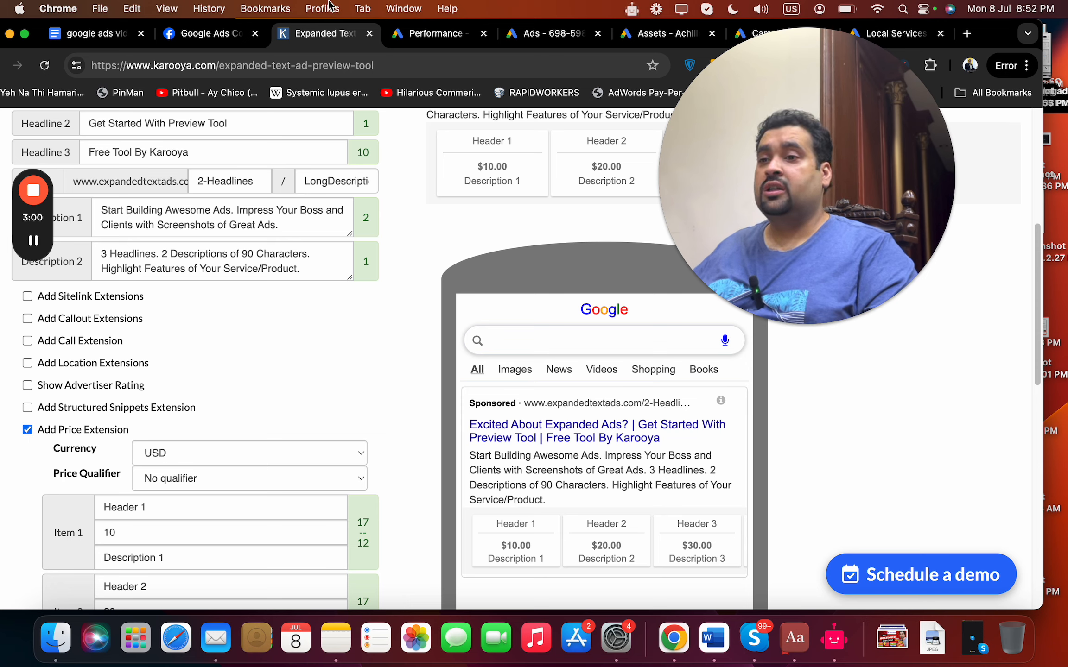
Return to the Achilles Heel Assets page and review the asset types and the account-level assets in the table.
left_click(663, 34)
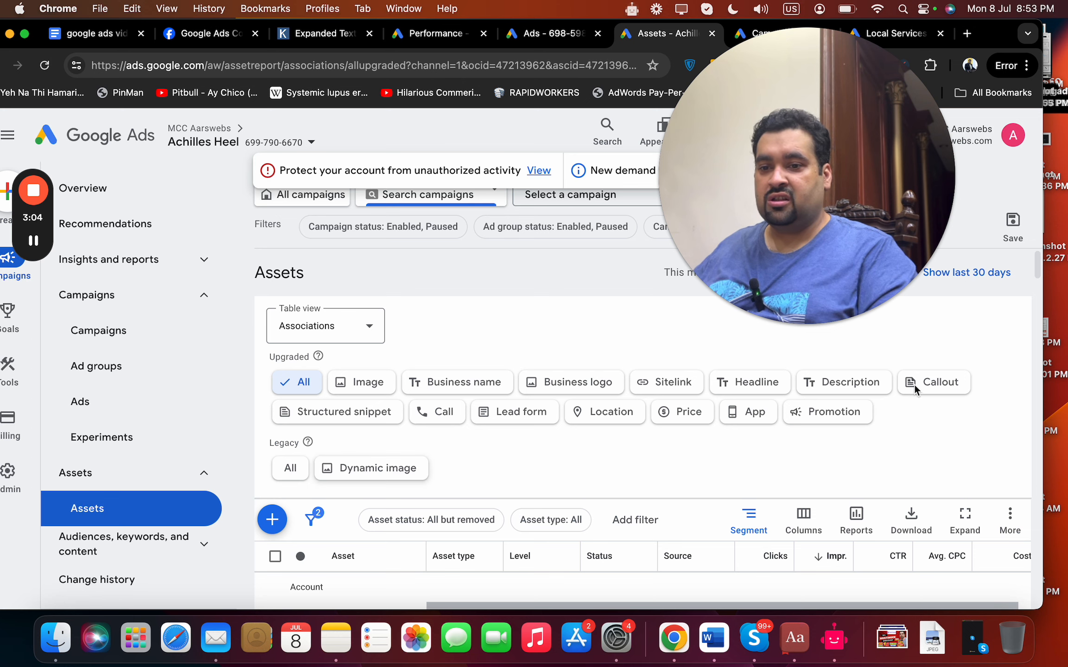
left_click_drag(1037, 266, 1036, 277)
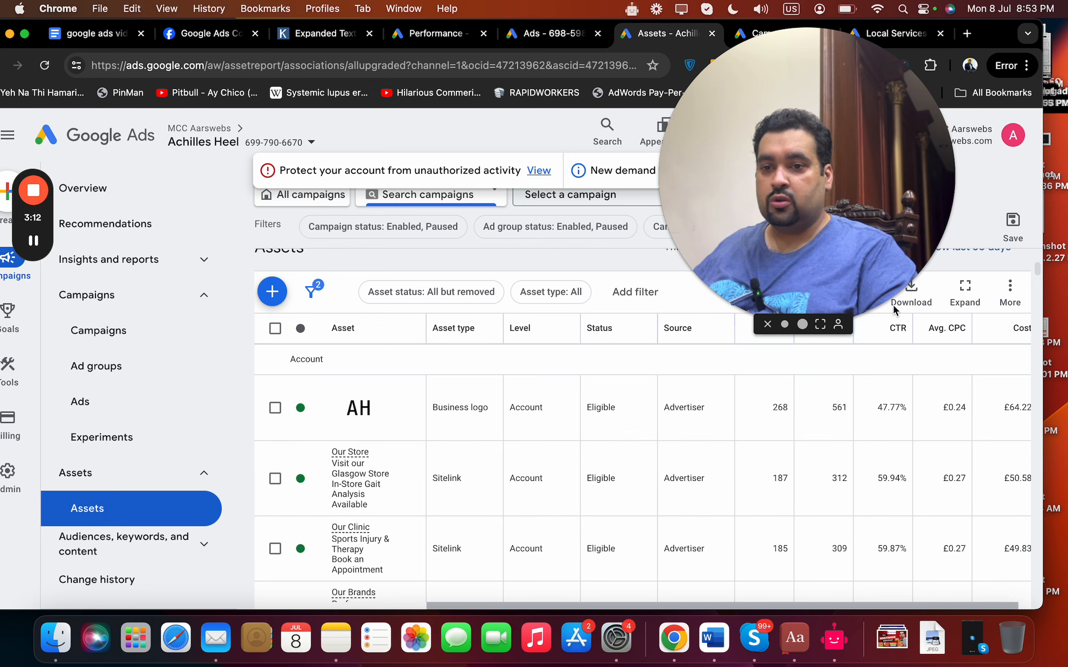
left_click_drag(1036, 277, 1037, 299)
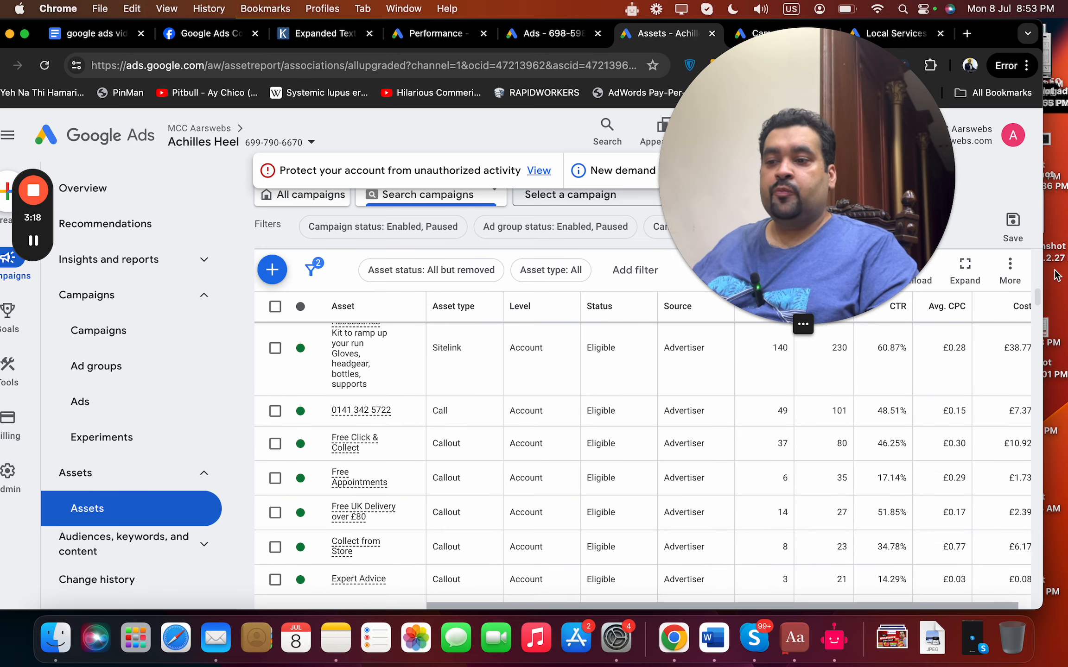
Start creating a new Sitelink asset from the Achilles Heel Assets page.
left_click_drag(1037, 295, 1039, 260)
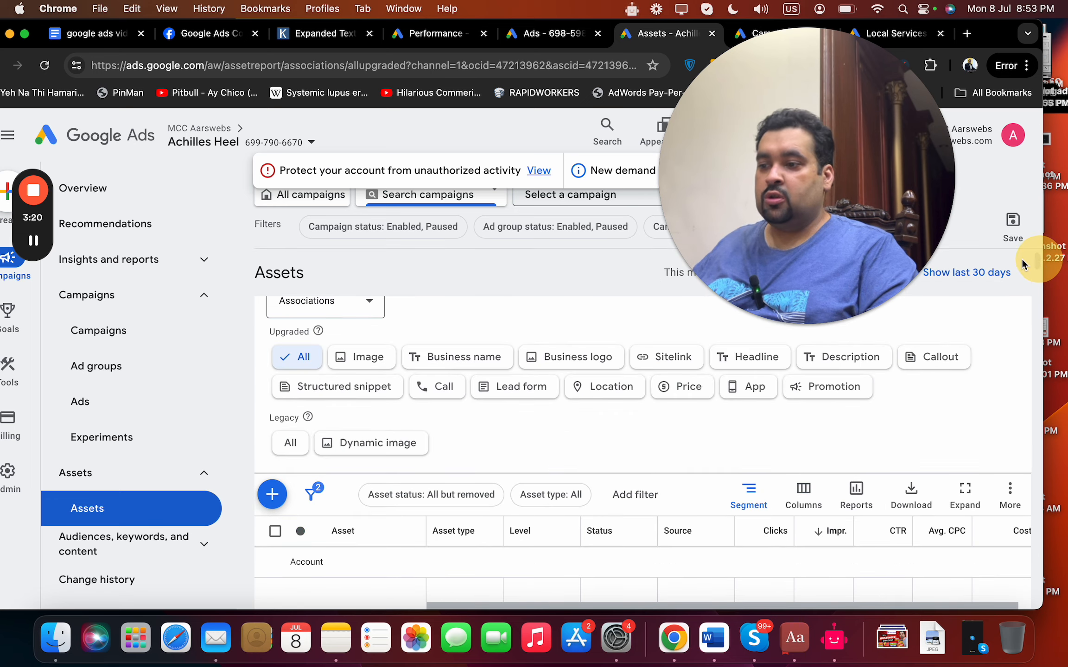
left_click(272, 495)
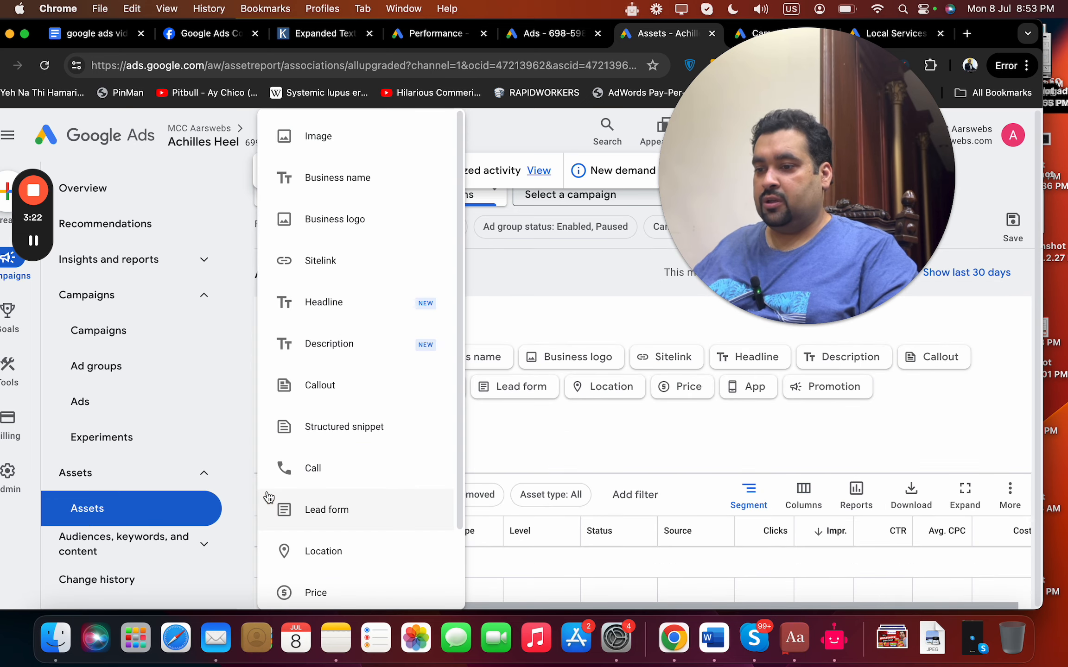
left_click_drag(461, 257, 470, 288)
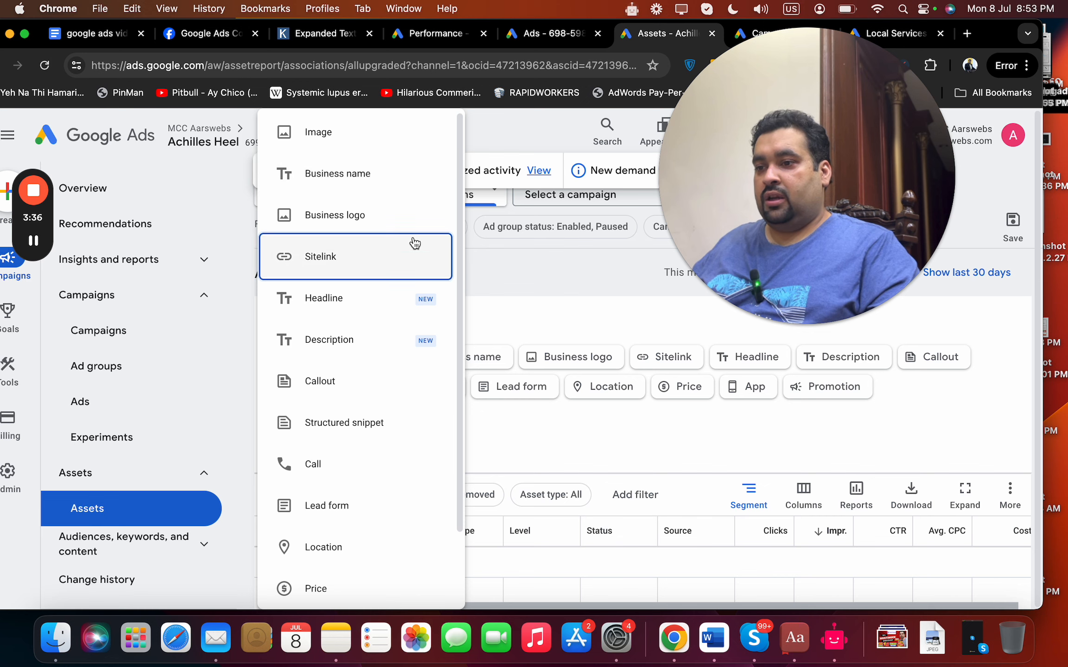
left_click(385, 256)
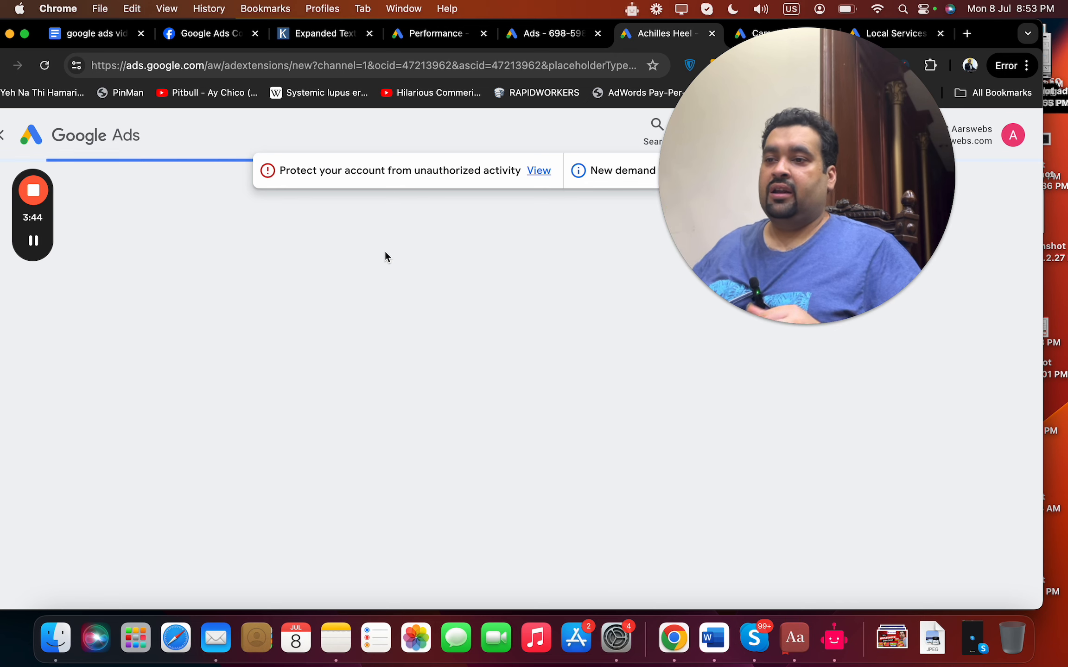
Switch to Karooya's expanded text ad preview tool and add sitelink extensions to the sample ad.
left_click(319, 39)
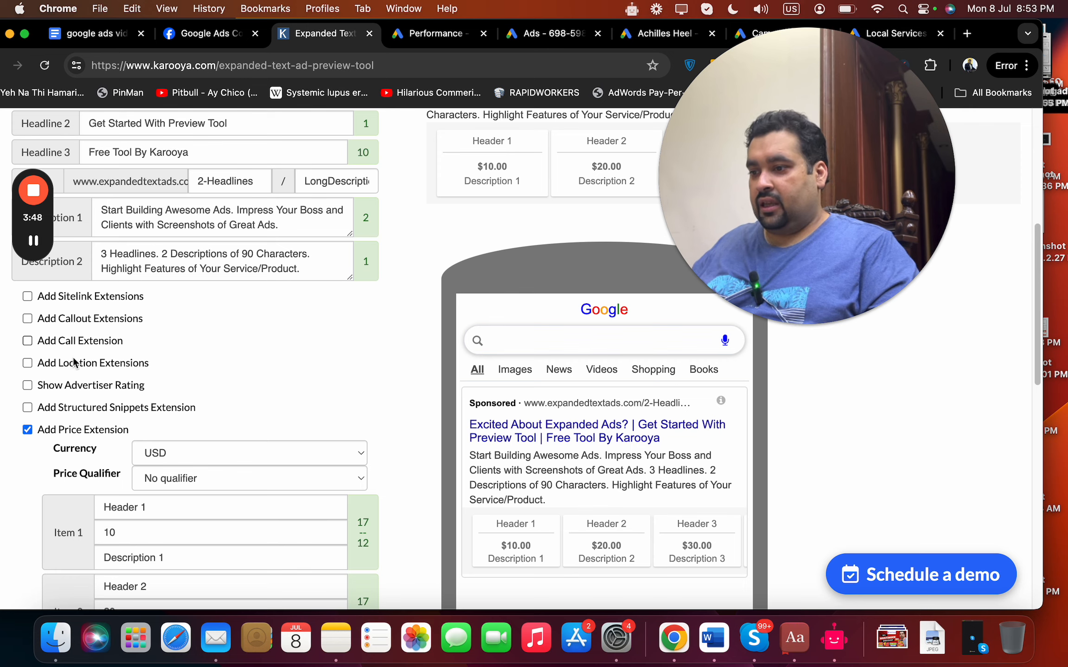
left_click(27, 296)
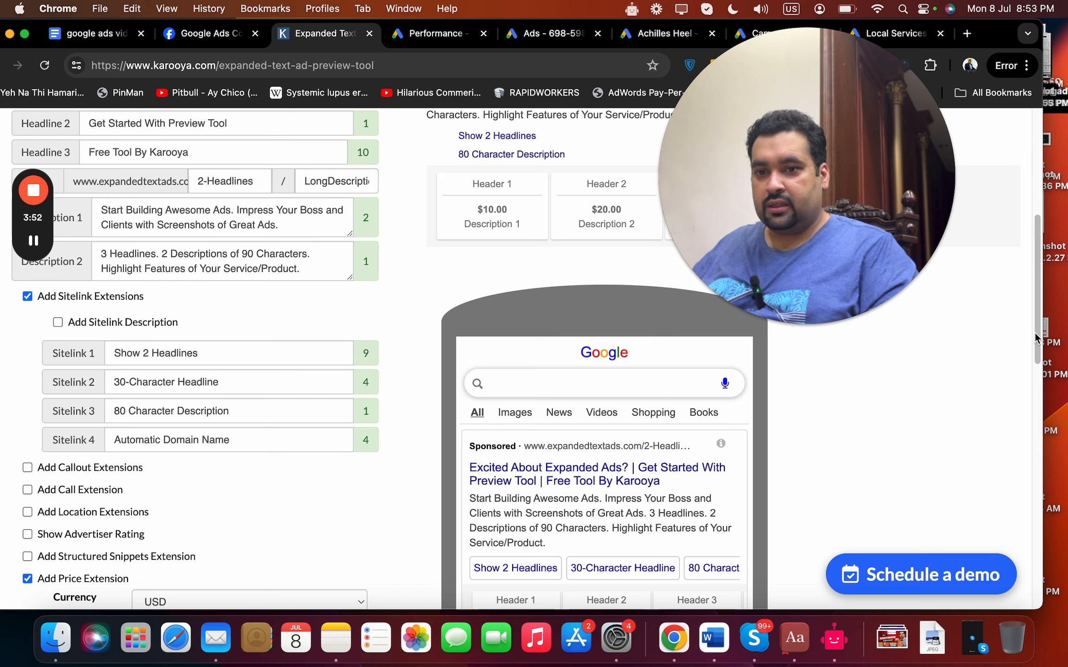
left_click_drag(1036, 336, 1025, 375)
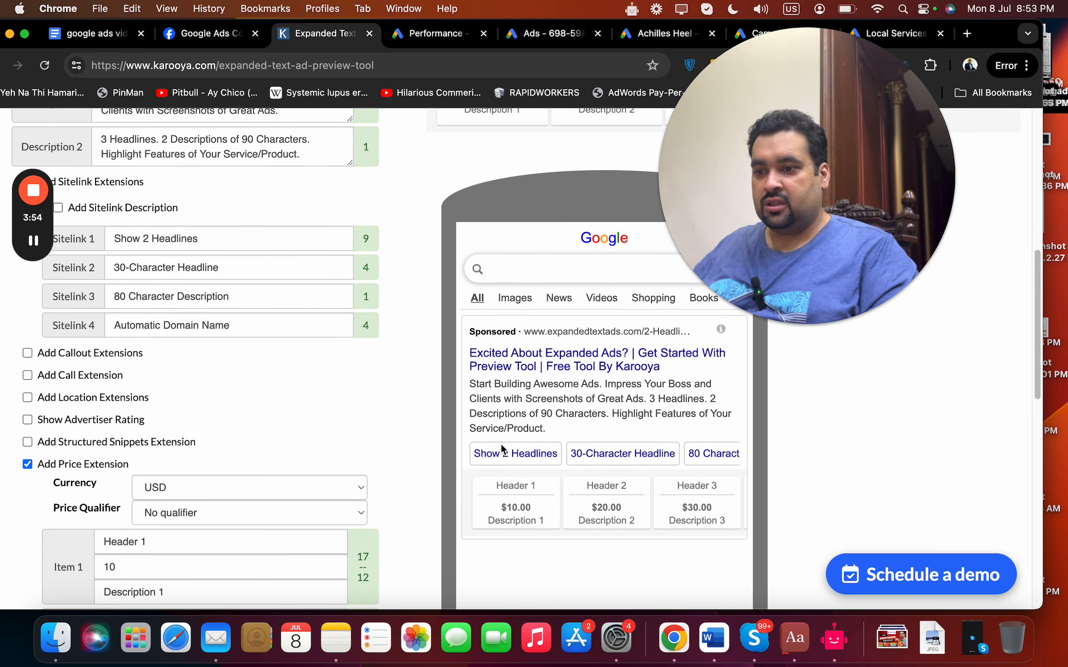
Replace the first sitelink's text with "Sitelink 1" in the preview tool.
triple_click(162, 237)
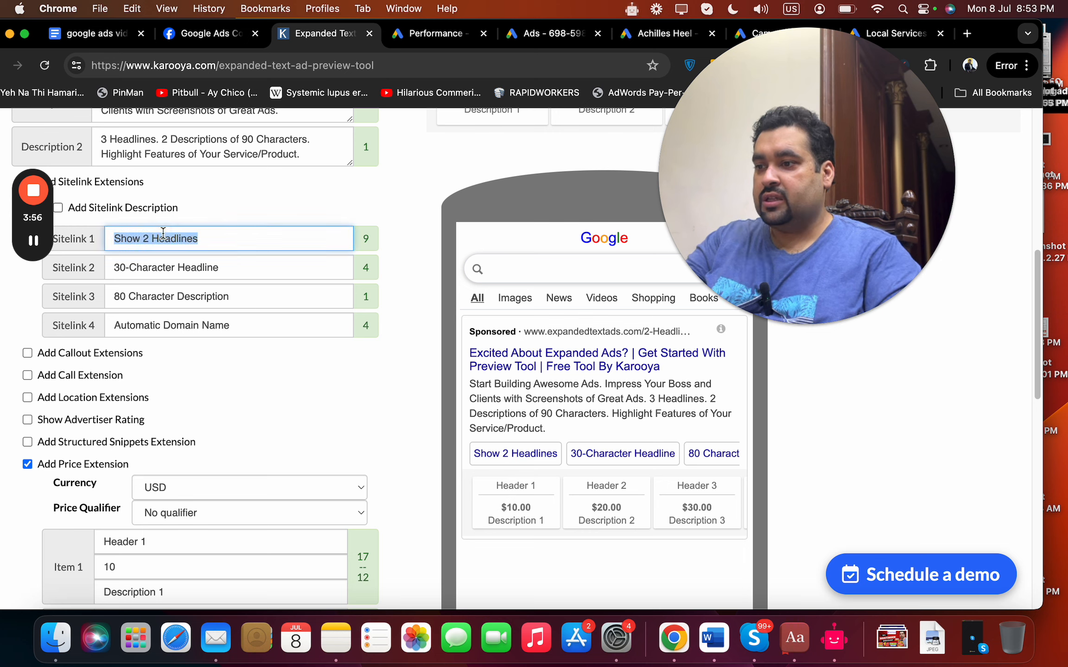
type("Sitelink")
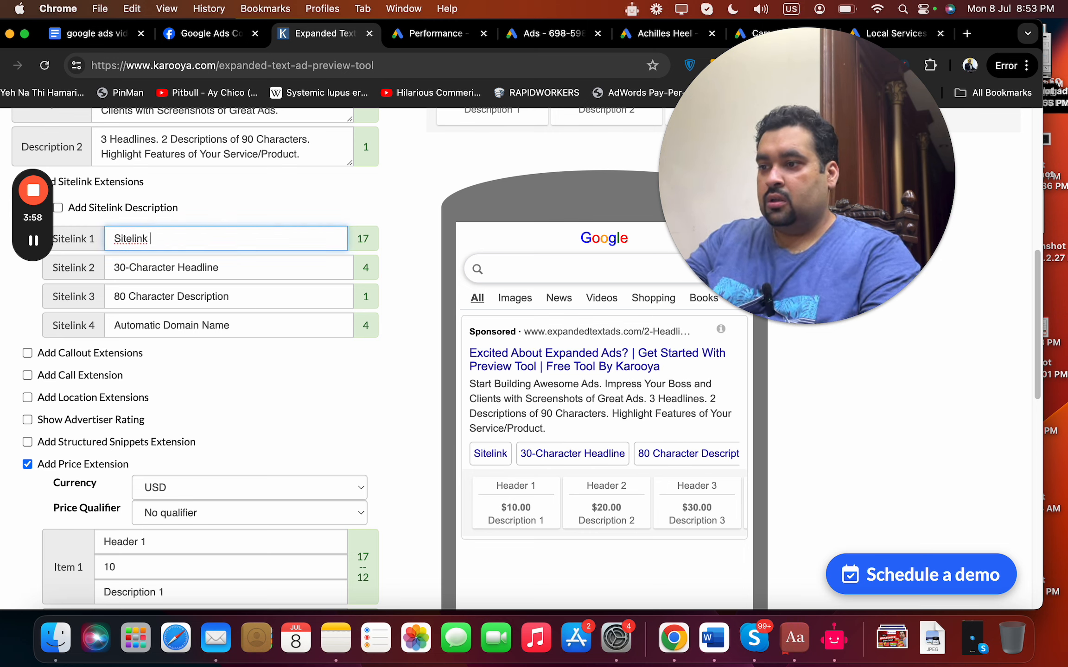
type(" 1")
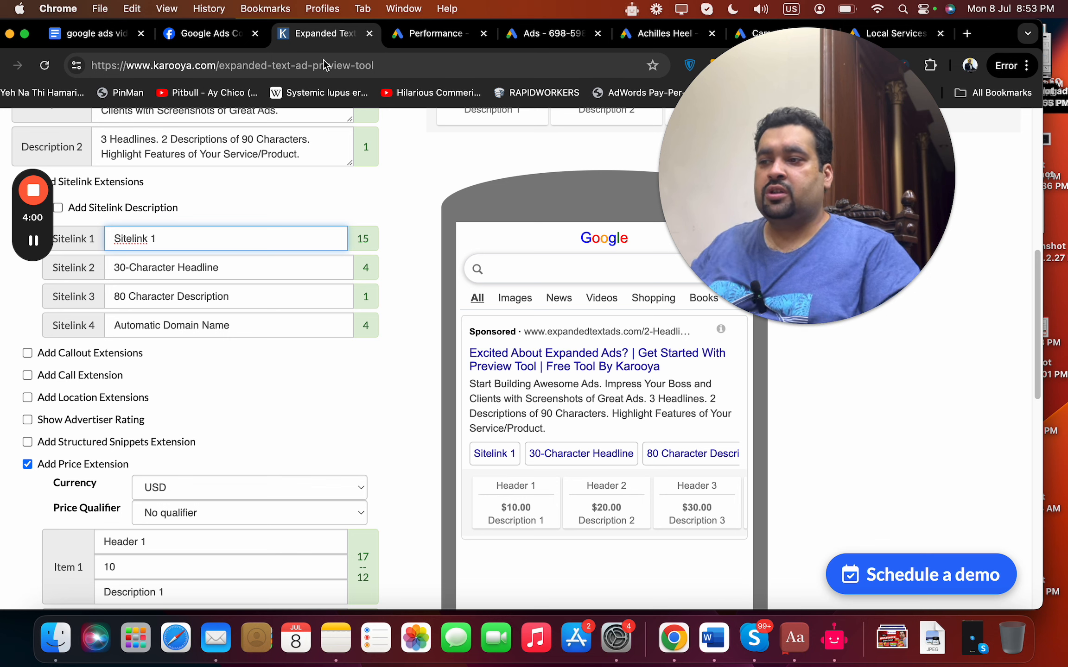
Set the first three sitelink texts to "About us", "Why us" and "Special Deals".
key("super+a")
type("About us")
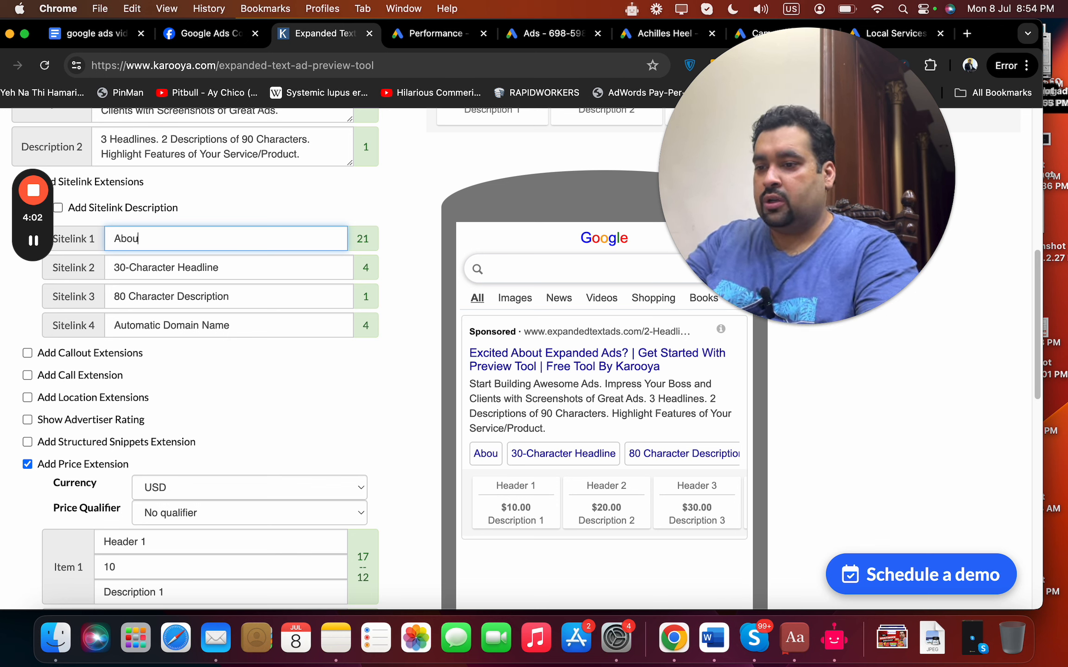
left_click(266, 274)
key("super+a")
type("Why us")
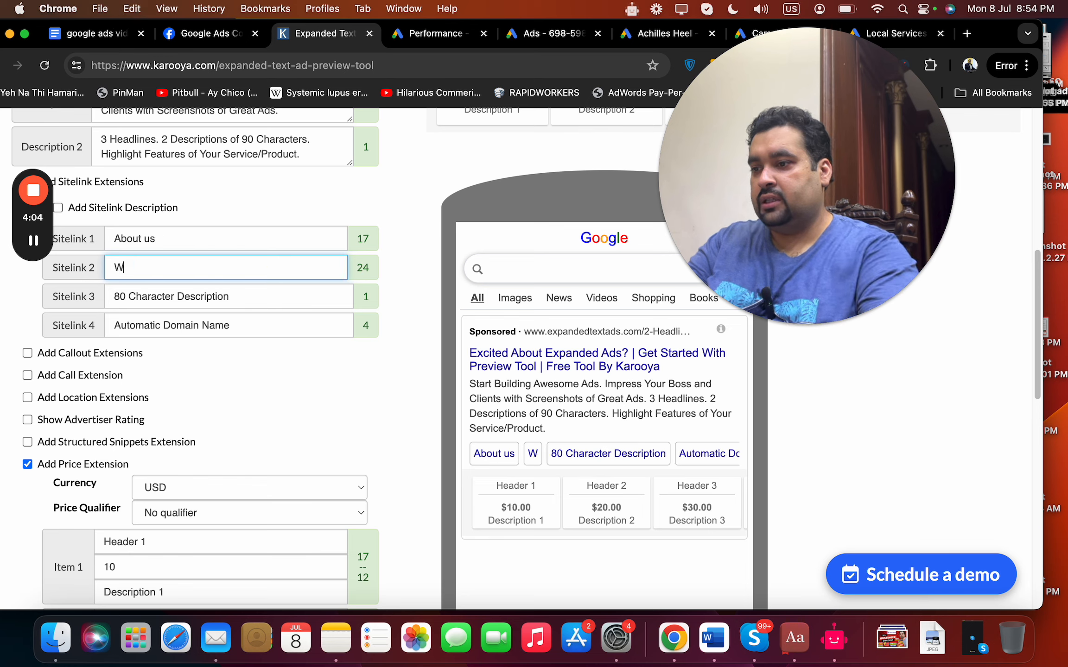
left_click(262, 295)
key("super+a")
type("S")
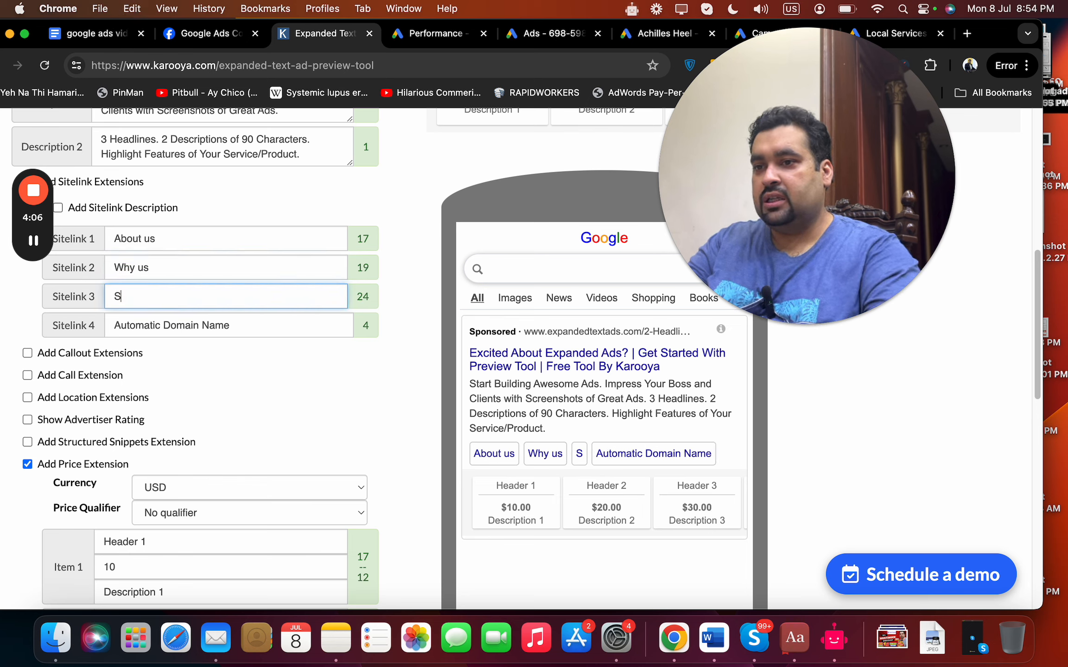
type("pecial Deals")
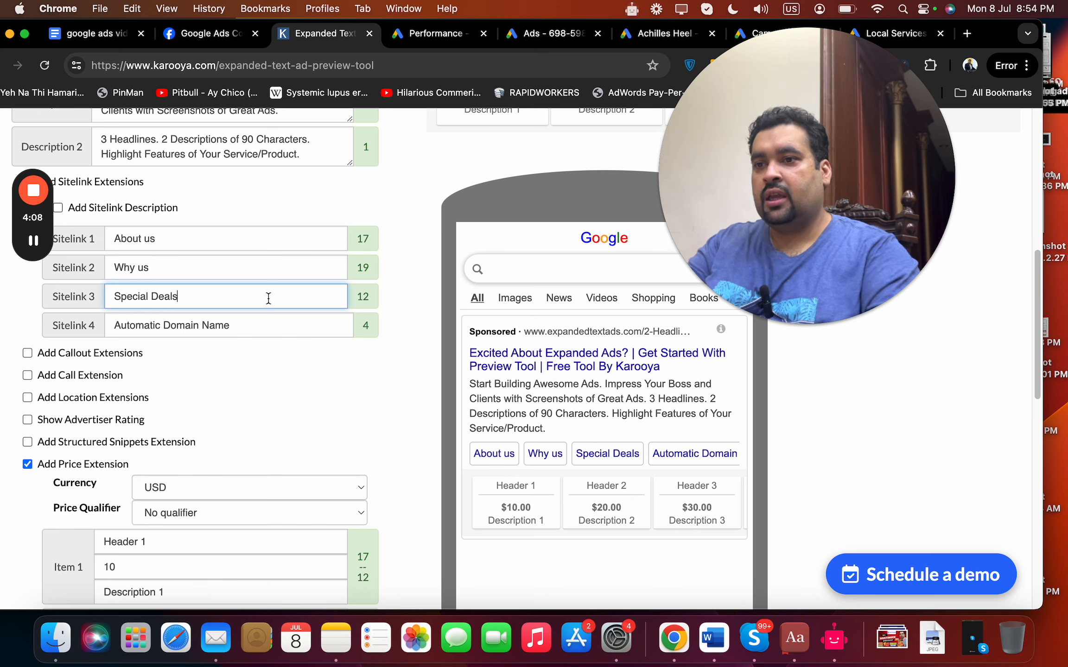
Return to the new sitelink form in Google Ads and examine the levels the asset can be added to.
left_click(631, 35)
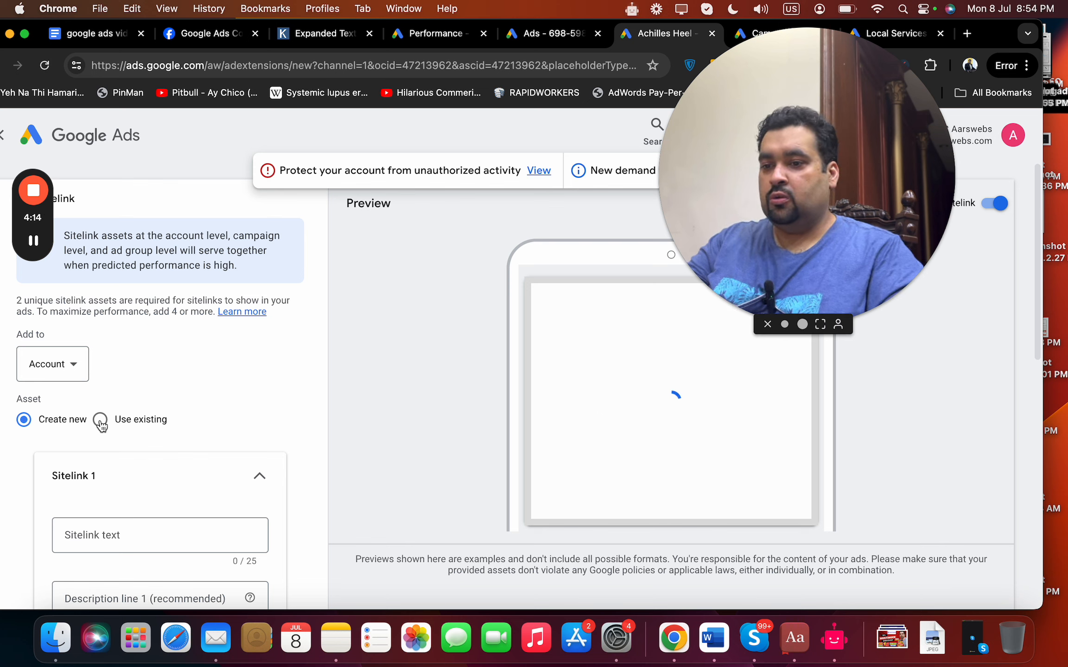
left_click(72, 369)
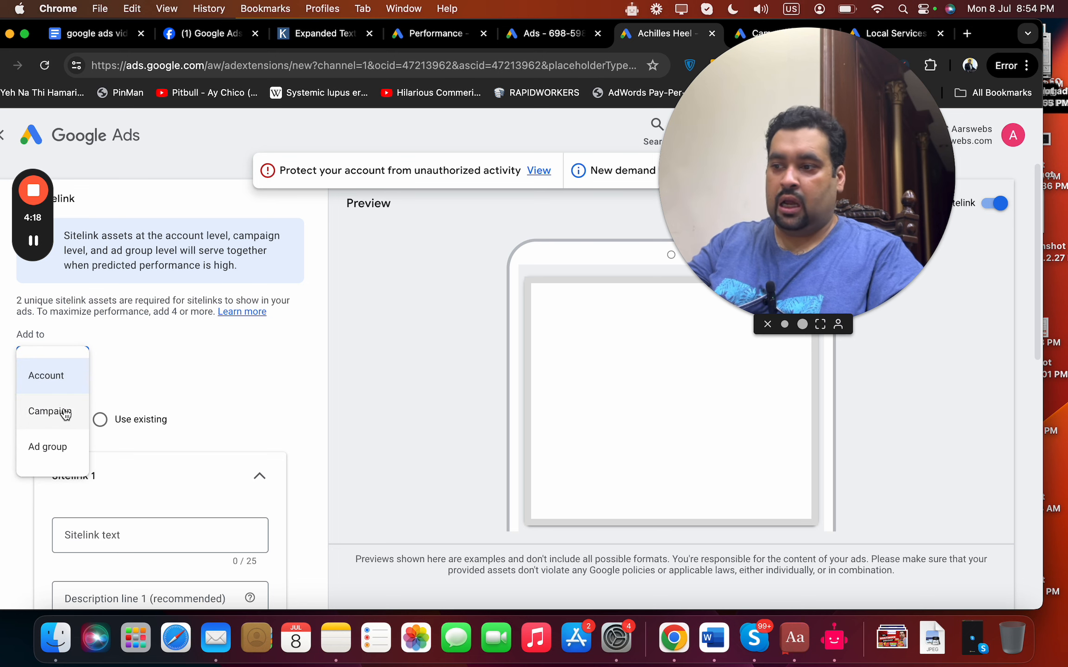
left_click(139, 376)
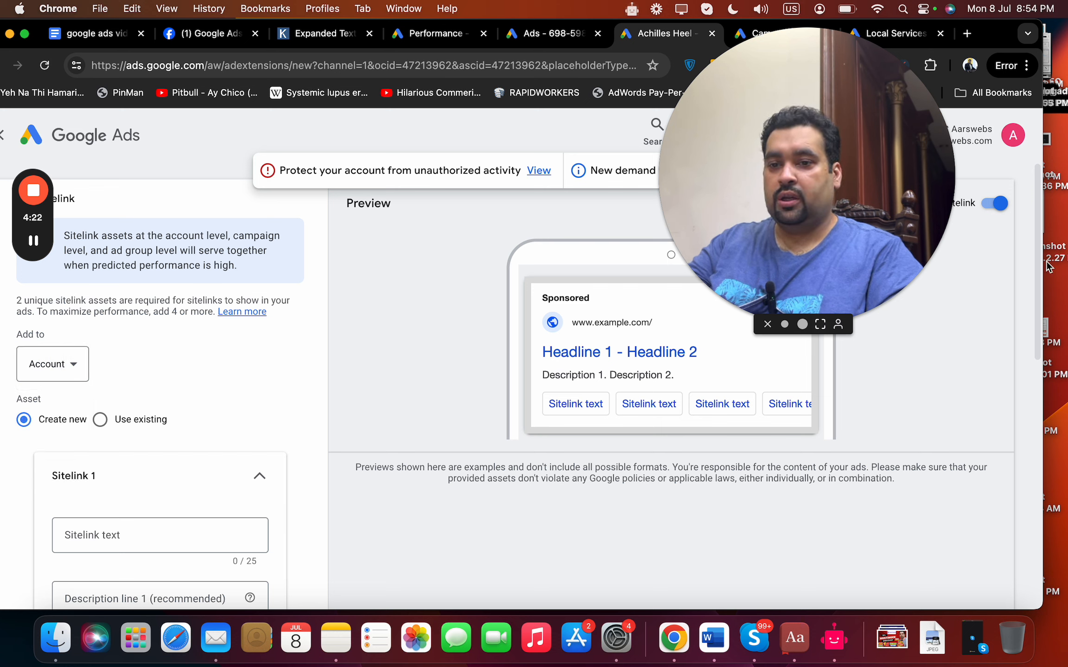
Enter "Sitelink1" as the first sitelink's text.
scroll(1033, 287, "down", 2)
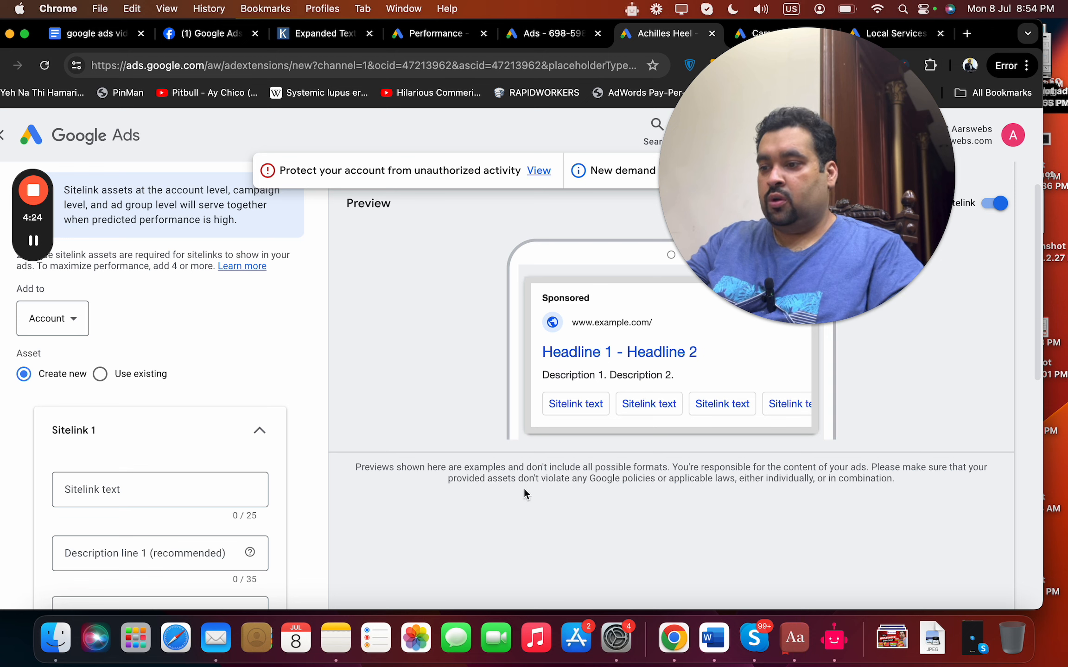
left_click(82, 490)
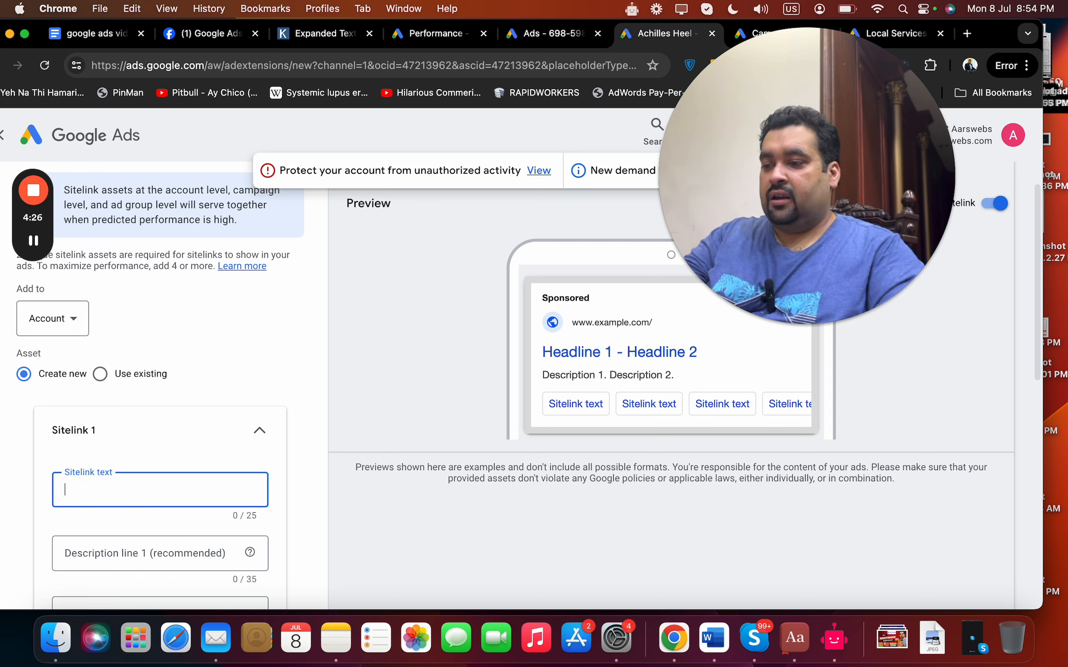
type("s")
key("BackSpace")
type("sl")
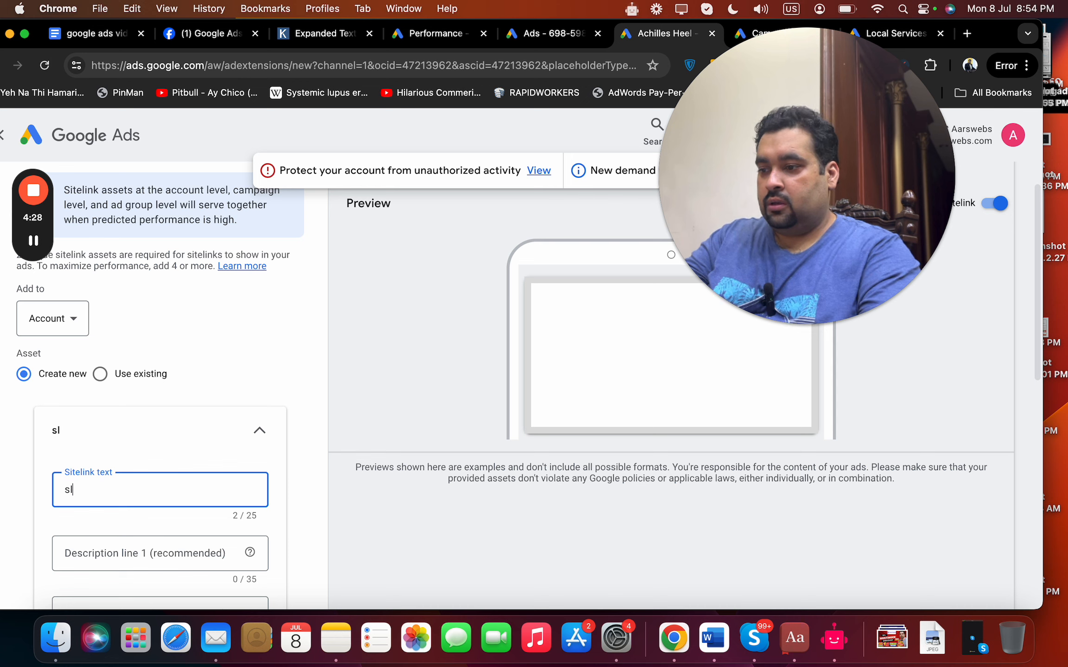
key("BackSpace")
key("BackSpace")
type("Siteli")
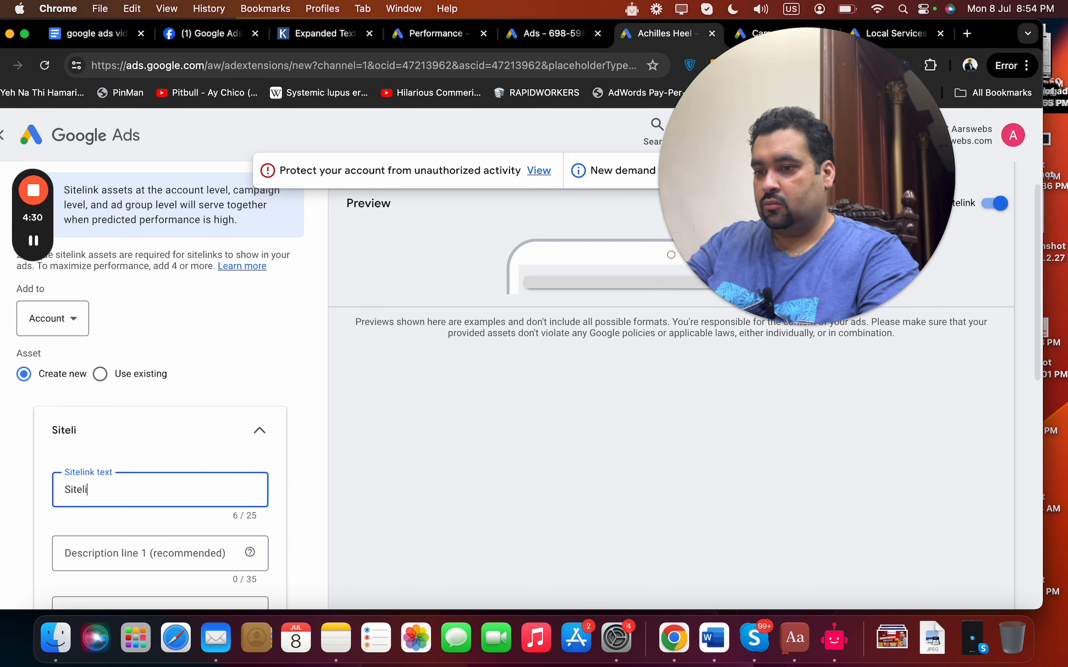
type("nk1")
left_click(213, 551)
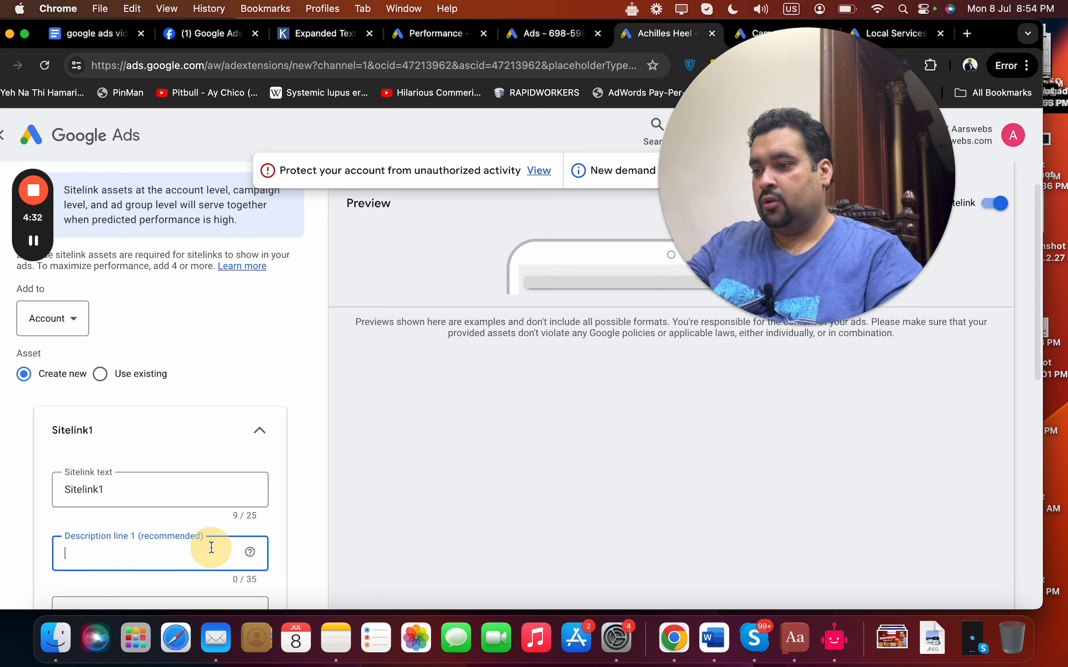
Set the first sitelink's text to "About Us" and its description line 1 to "Find more about us".
double_click(179, 504)
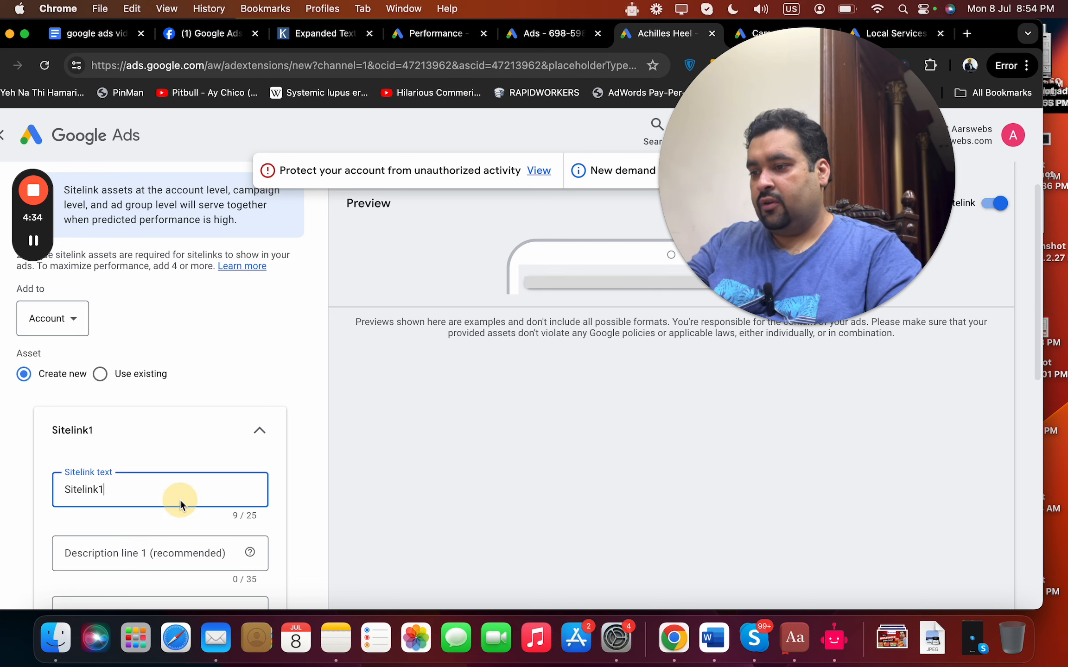
type("About Us")
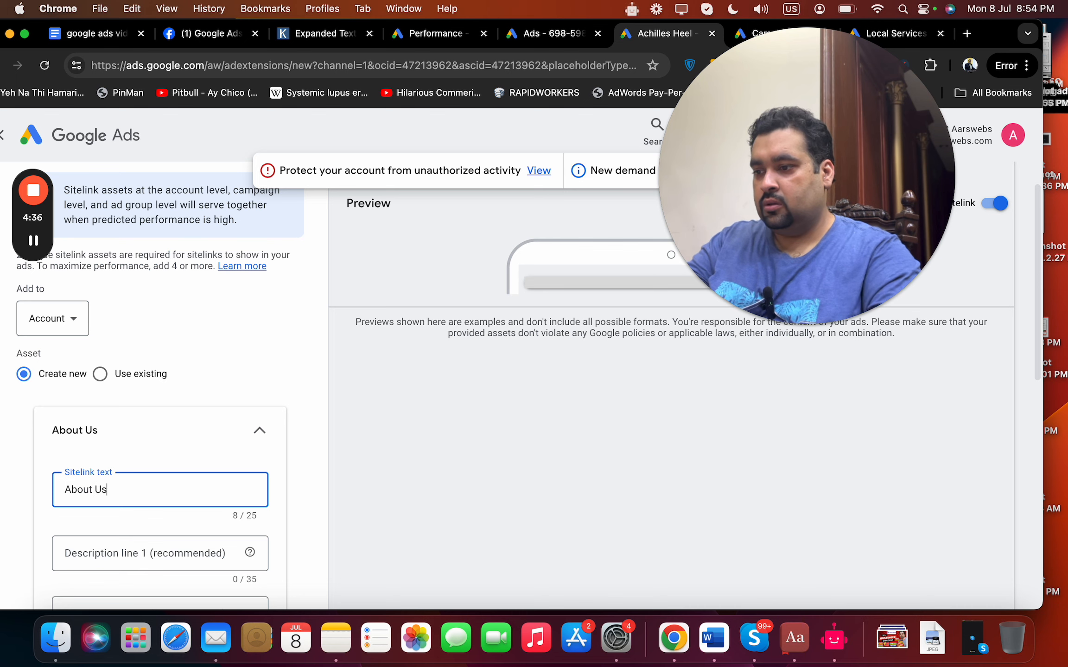
key("Tab")
type("Find mo")
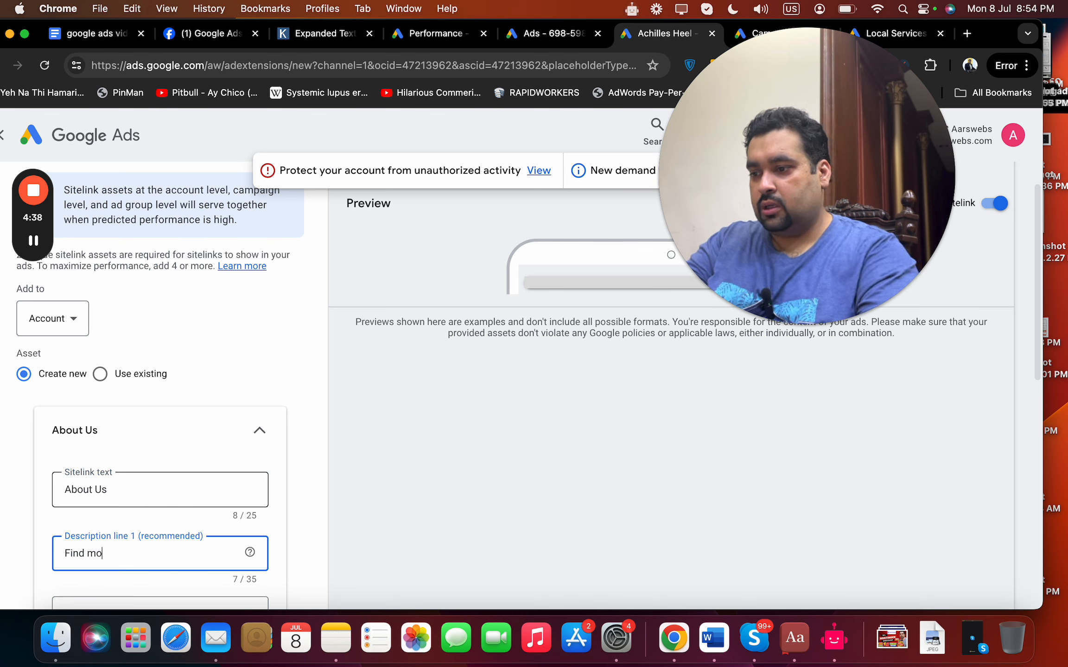
type("re about us")
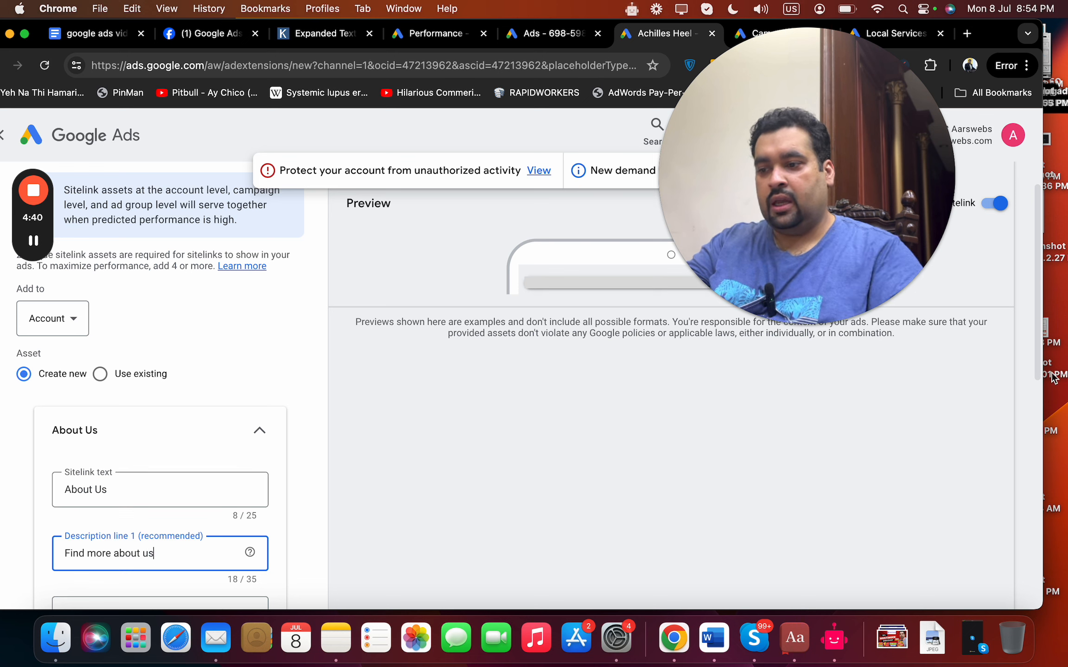
Examine the first sitelink's Final URL field, the remaining sitelink sections and the URL and advanced options.
scroll(1040, 378, "down", 6)
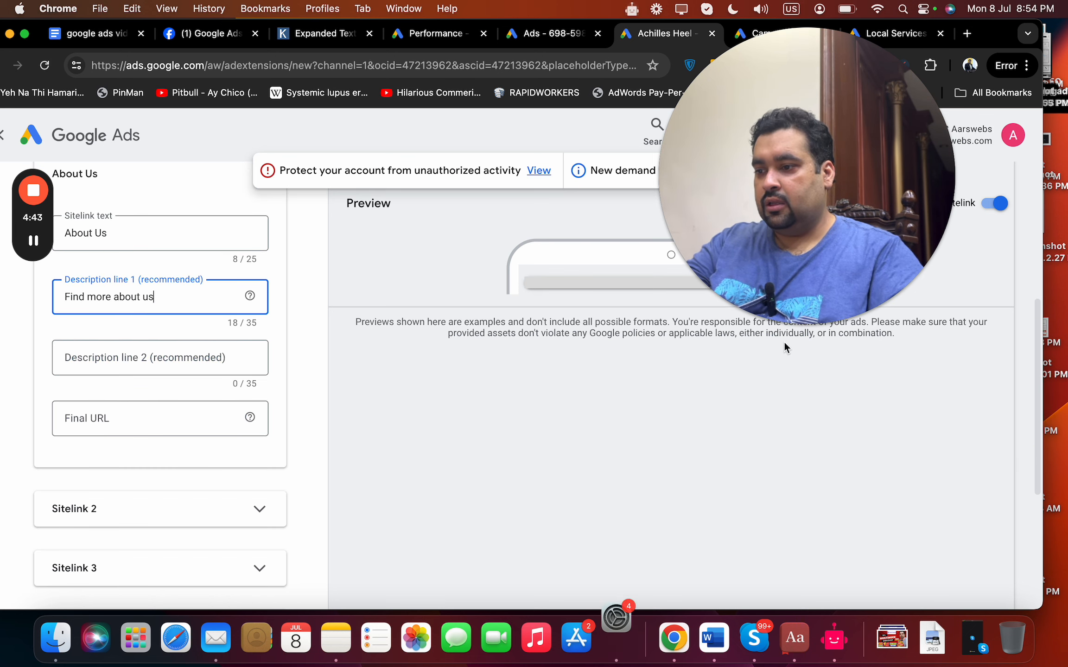
left_click(126, 419)
left_click_drag(1038, 438, 1037, 510)
scroll(1036, 513, "down", 3)
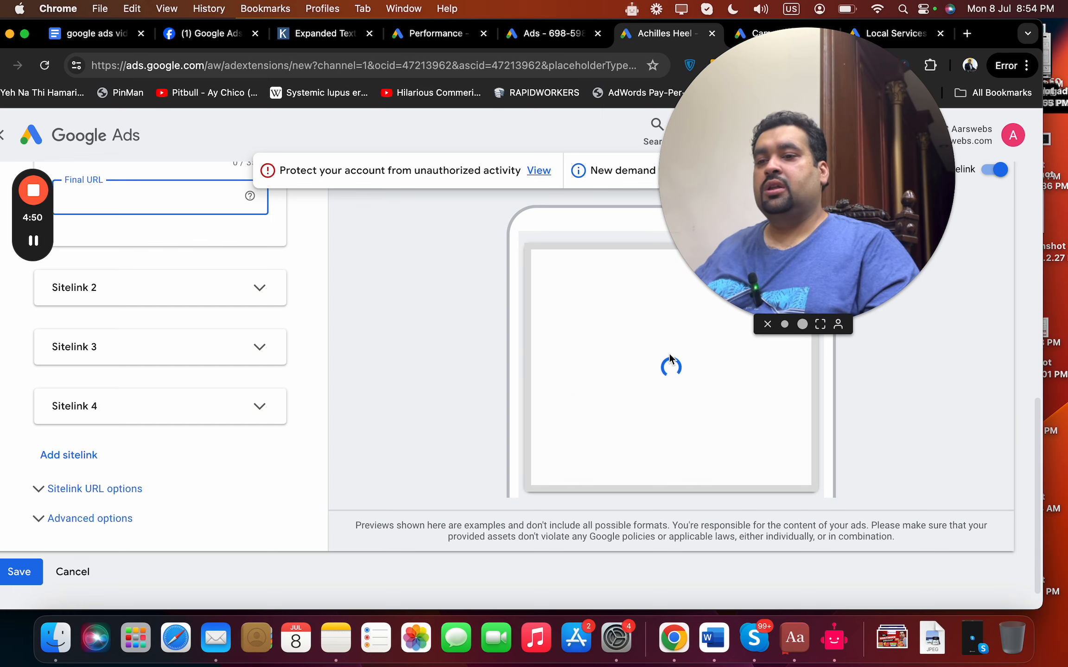
left_click_drag(790, 209, 839, 200)
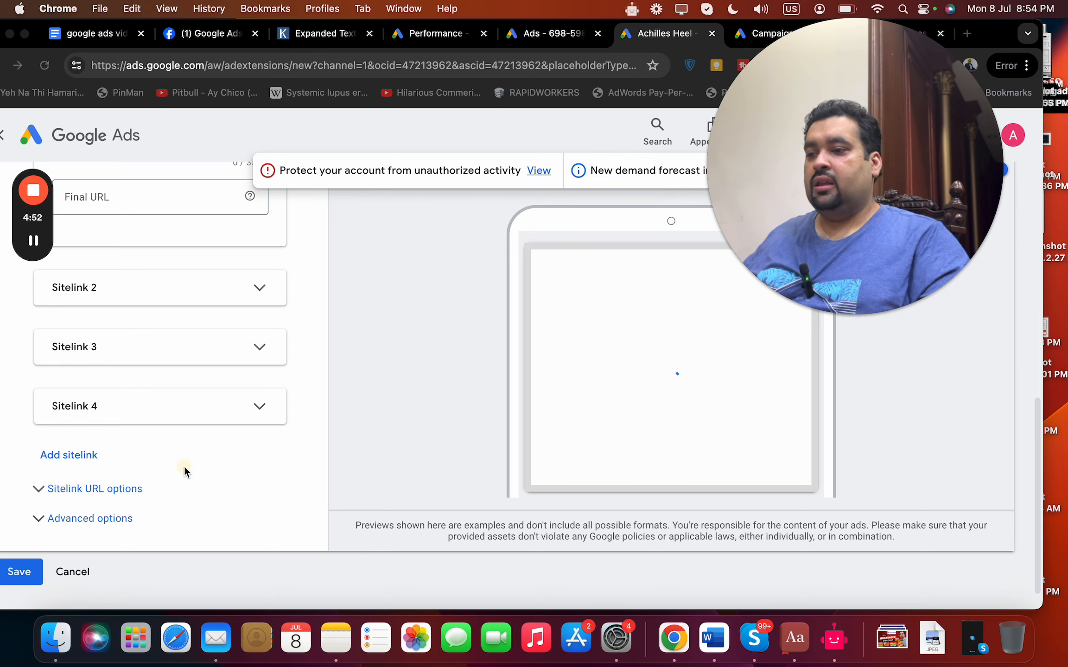